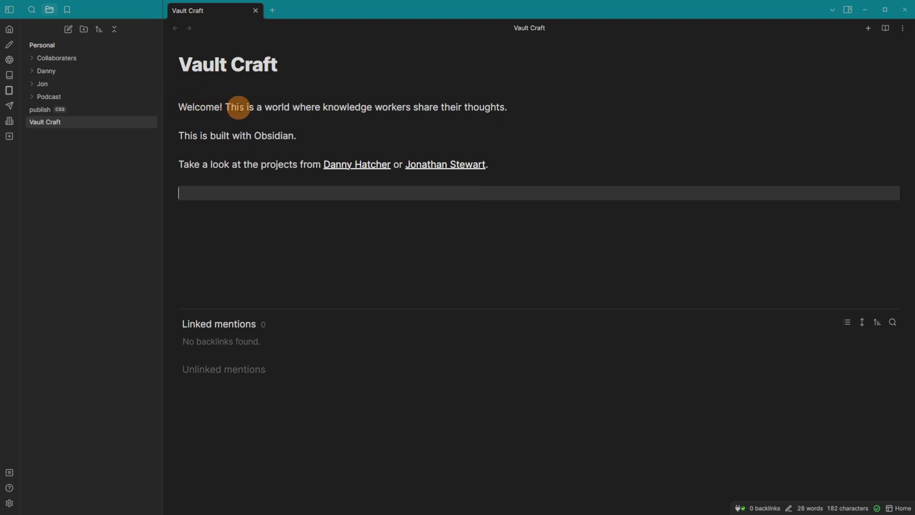
Expand the Danny folder to look at its contents, then collapse it again.
left_click(53, 71)
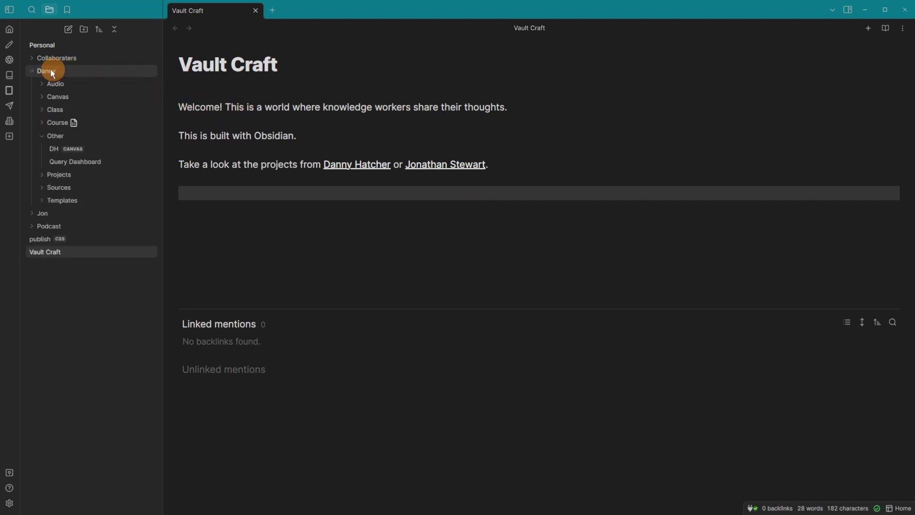
mouse_move(86, 72)
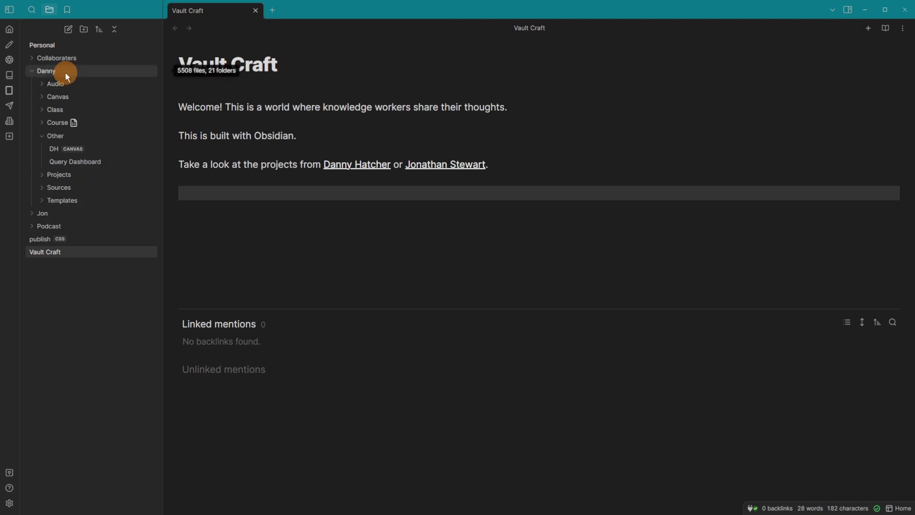
left_click(66, 74)
left_click(67, 10)
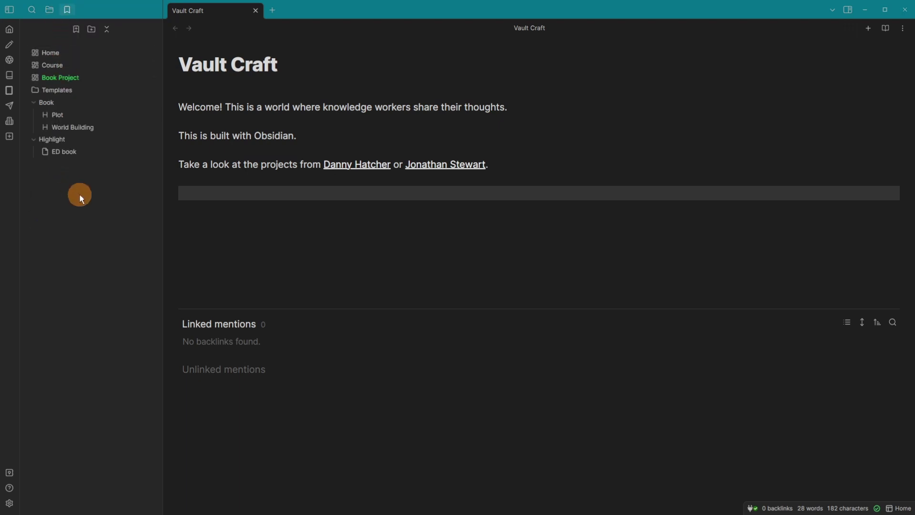
left_click(77, 29)
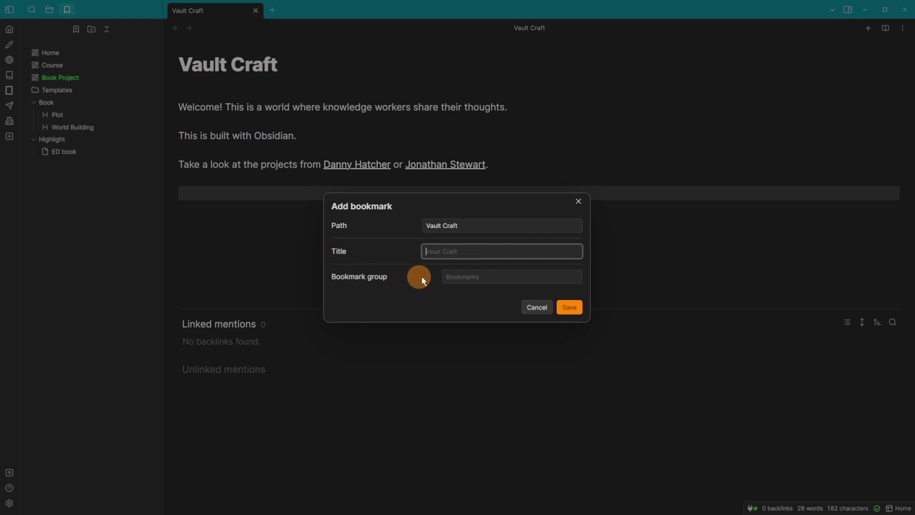
left_click(467, 276)
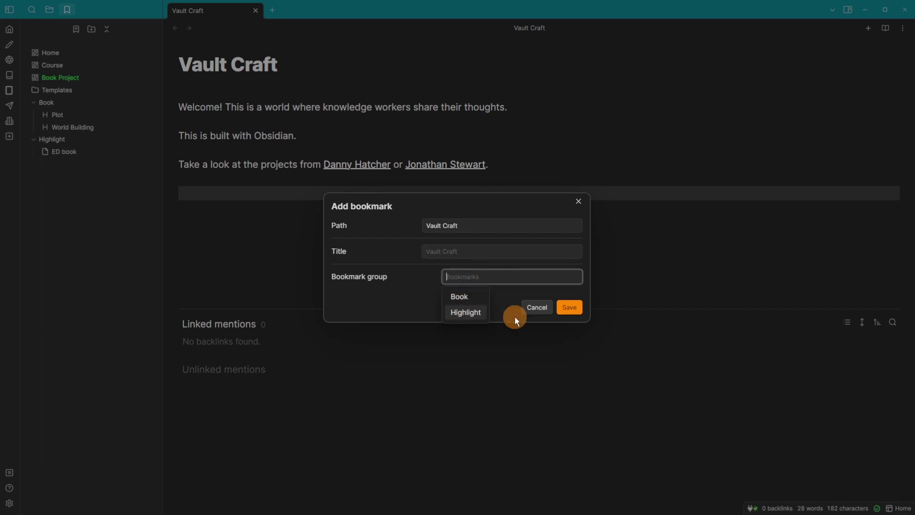
left_click(98, 37)
left_click(93, 30)
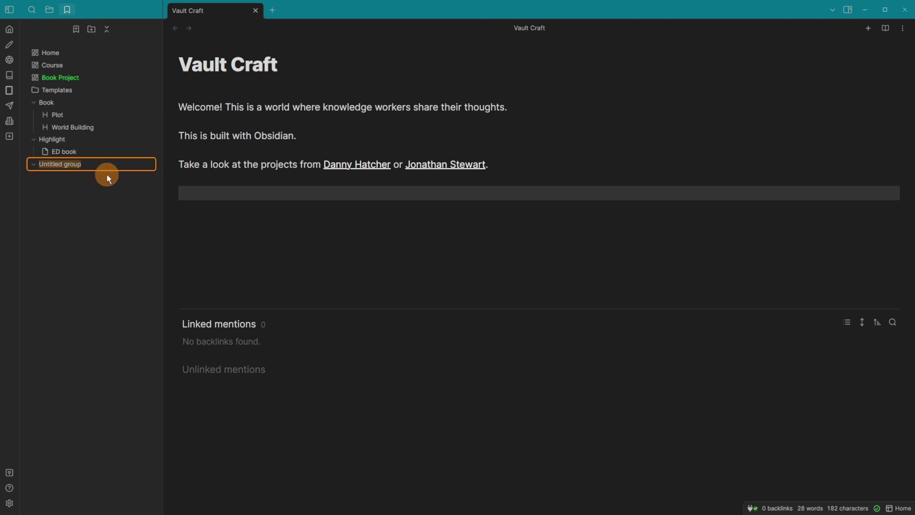
type("New group")
key("Return")
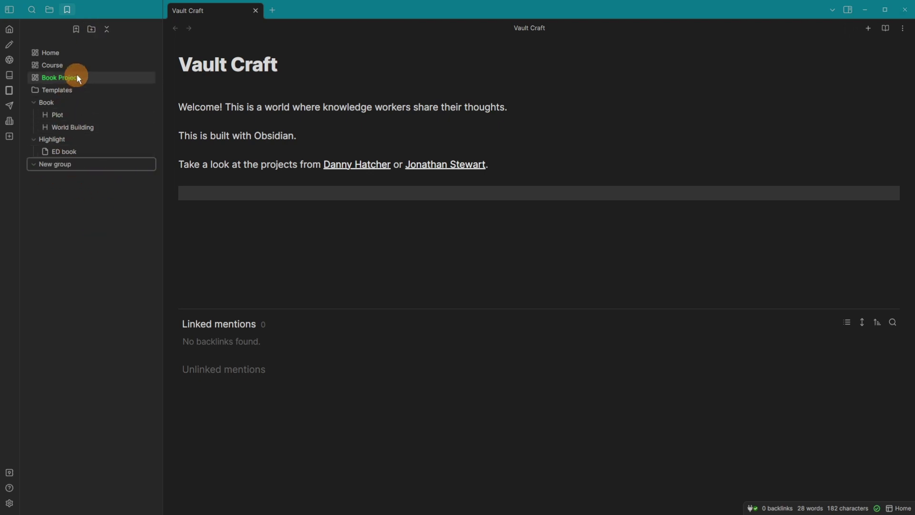
mouse_move(73, 65)
left_mouse_down()
mouse_move(86, 162)
mouse_move(88, 61)
left_mouse_up()
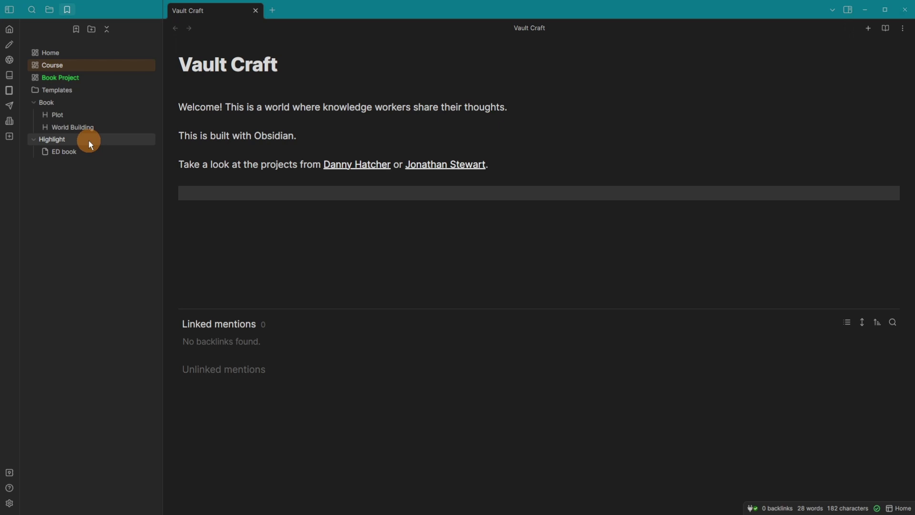
Open the ED book bookmark's note and scroll down through it.
left_click(70, 151)
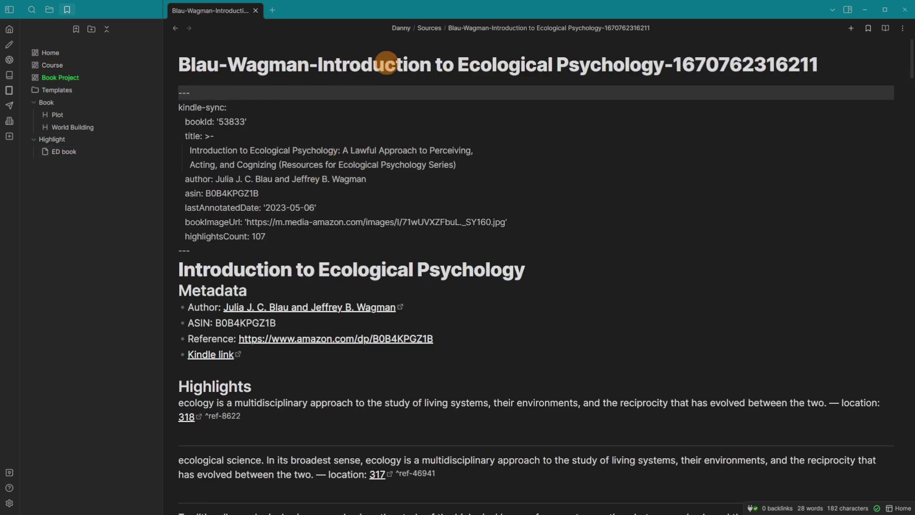
scroll(503, 155, "down", 15)
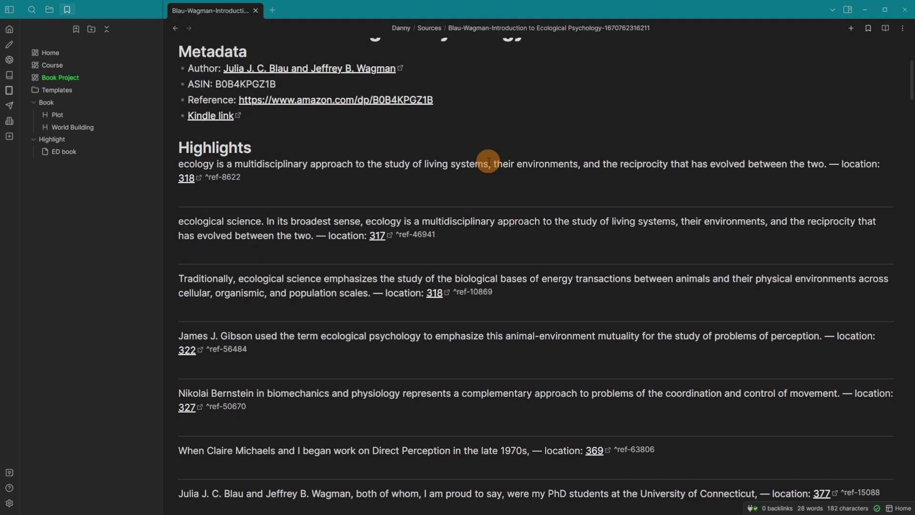
scroll(488, 161, "down", 12)
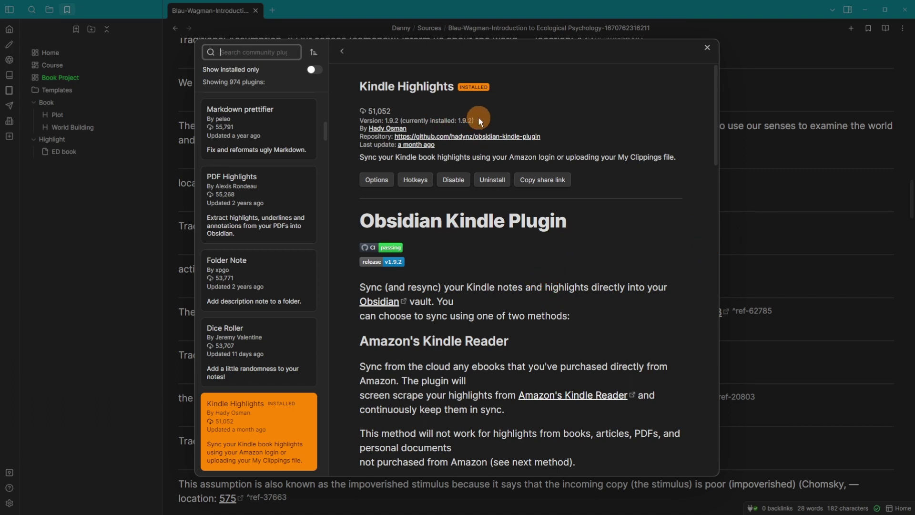
Close the community plugin browser and scroll through the Ecological Psychology highlights.
left_click(766, 133)
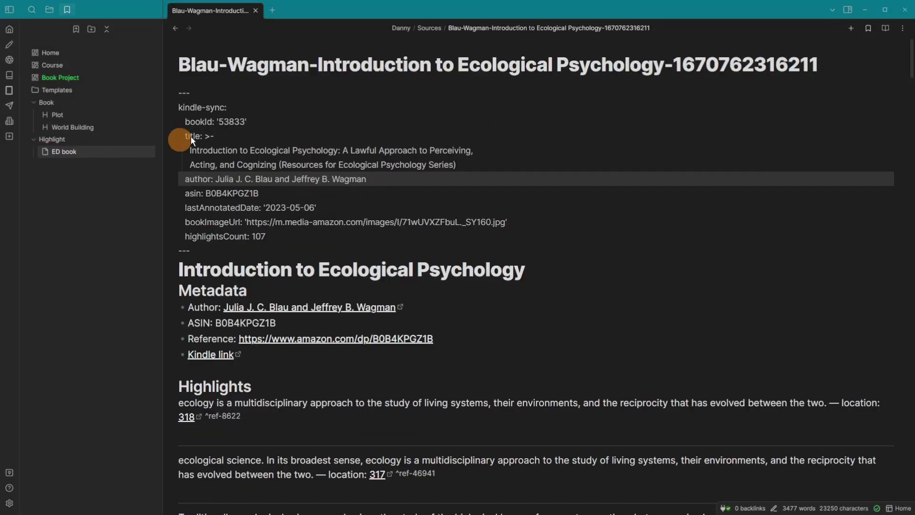
left_click_drag(181, 62, 857, 66)
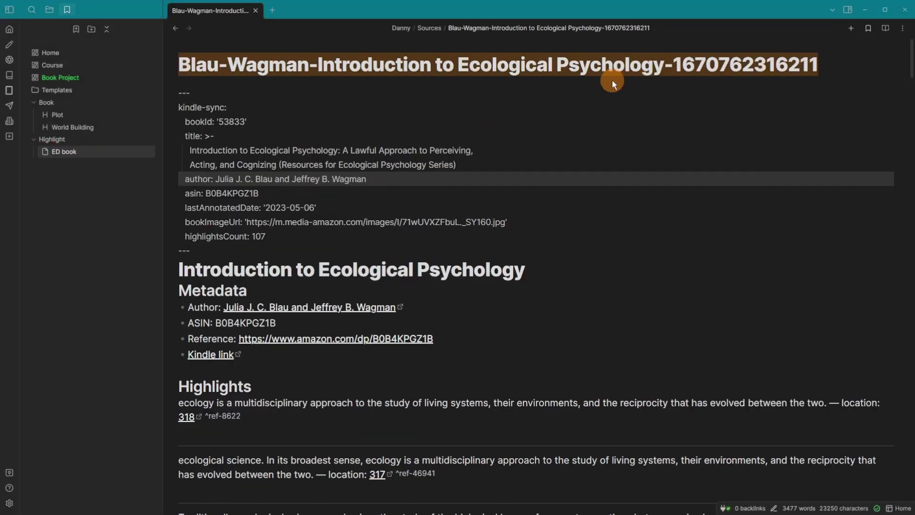
left_click(419, 93)
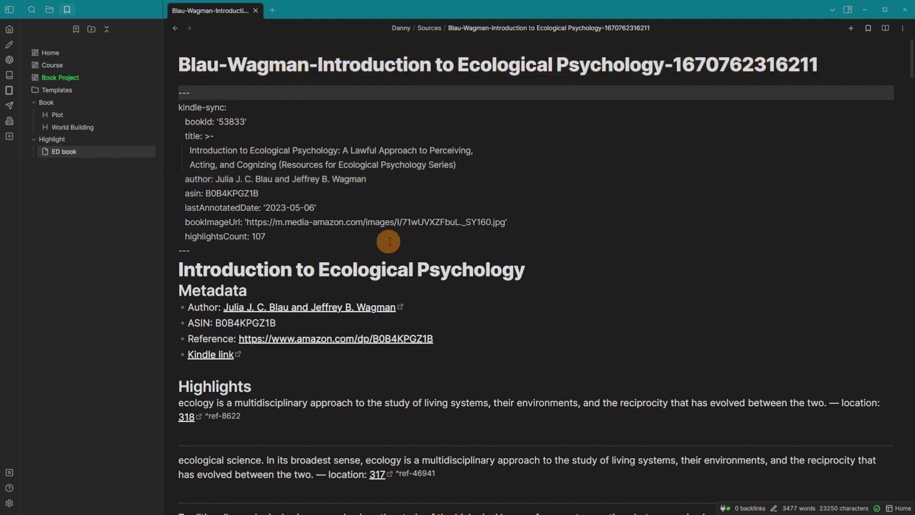
scroll(389, 240, "down", 5)
scroll(390, 241, "down", 3)
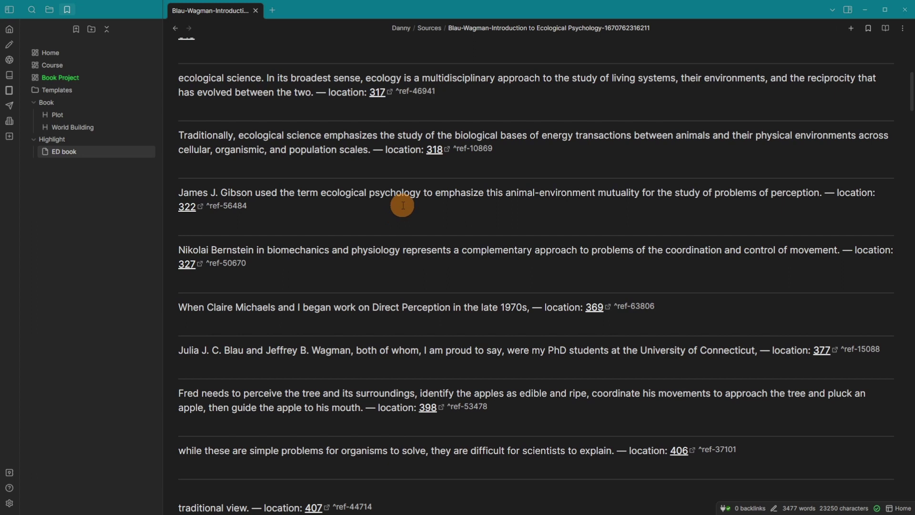
scroll(403, 206, "down", 4)
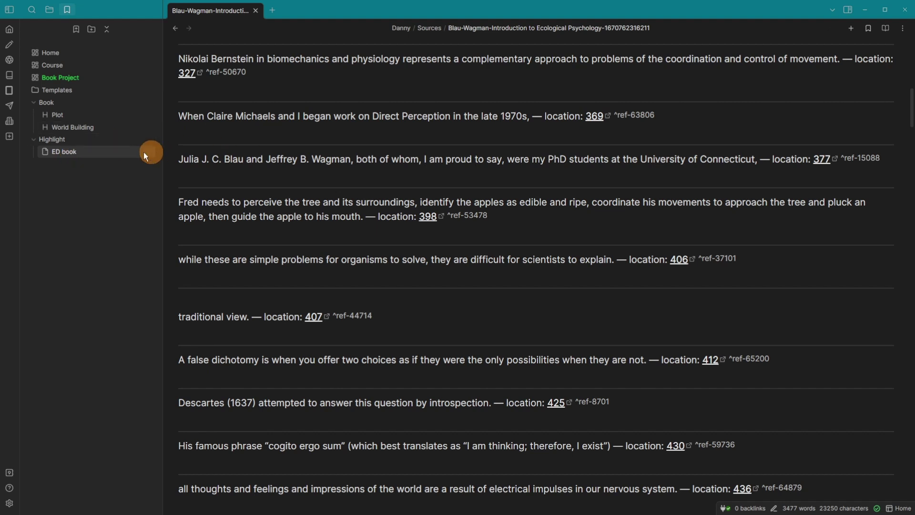
left_click(89, 151)
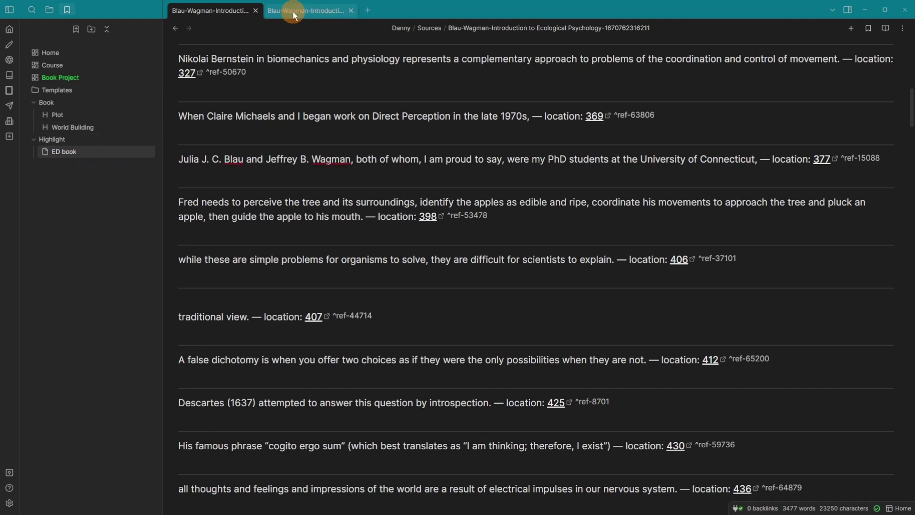
left_click(224, 14)
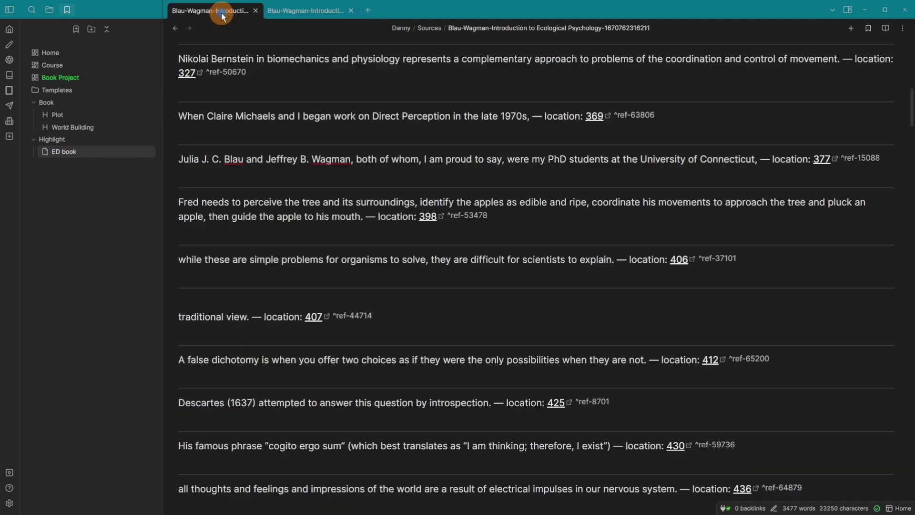
left_click(115, 151)
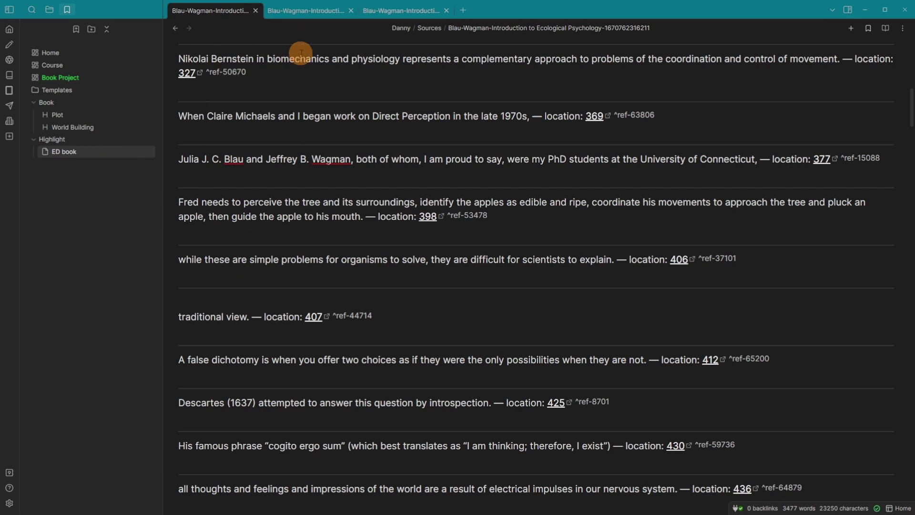
middle_click(404, 12)
middle_click(305, 10)
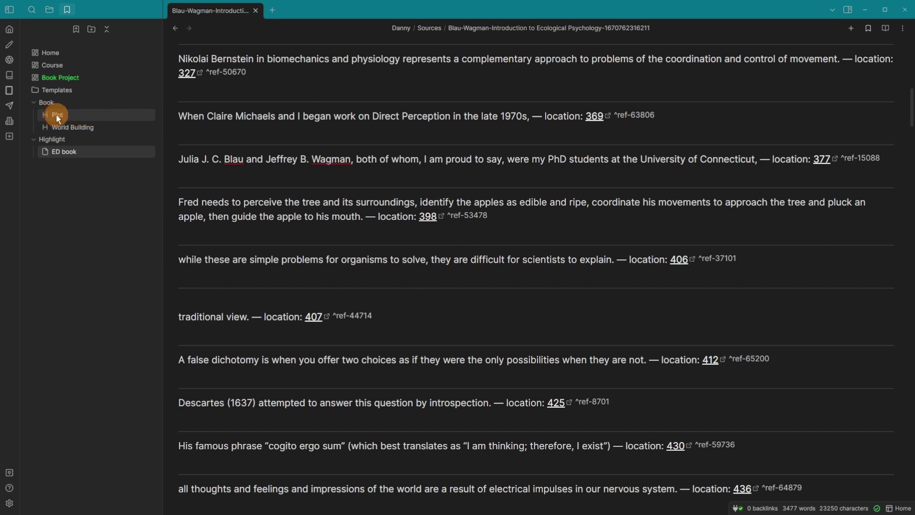
Bookmark the Example note's Plot heading with title Plot in the Book group.
left_click(99, 112)
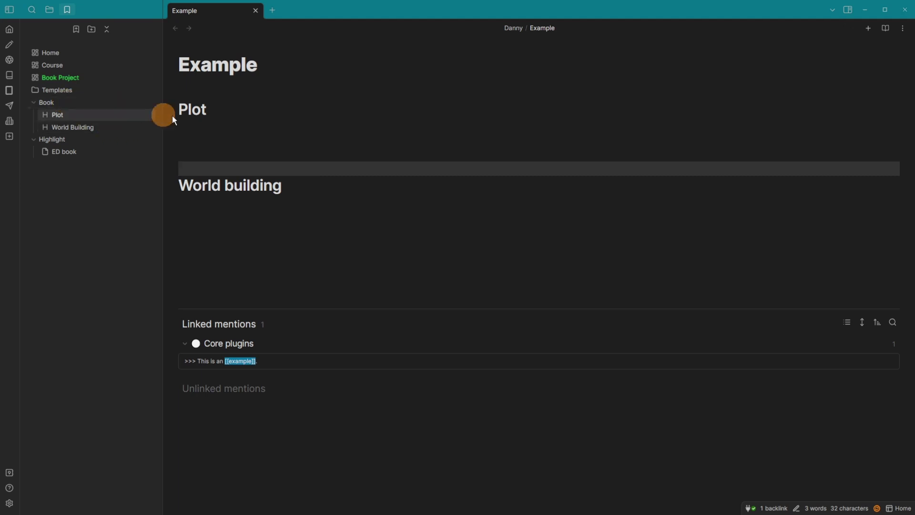
left_click(193, 109)
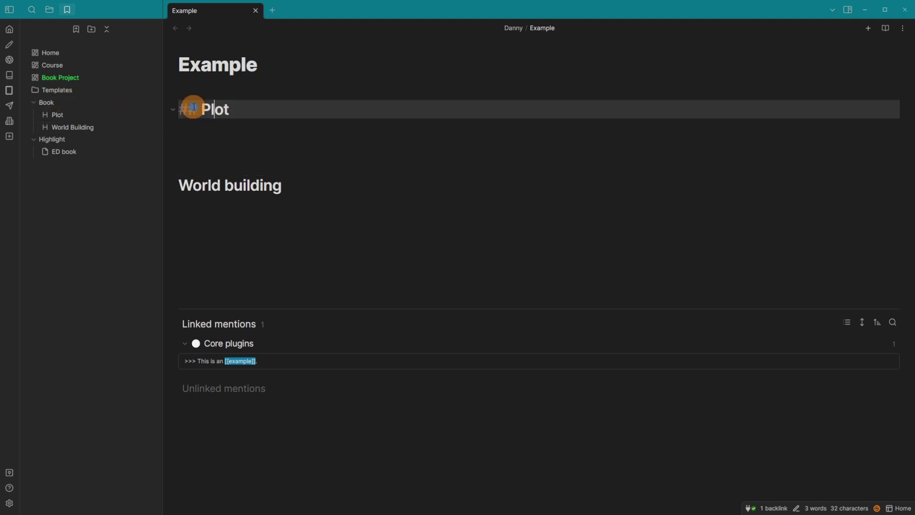
right_click(194, 109)
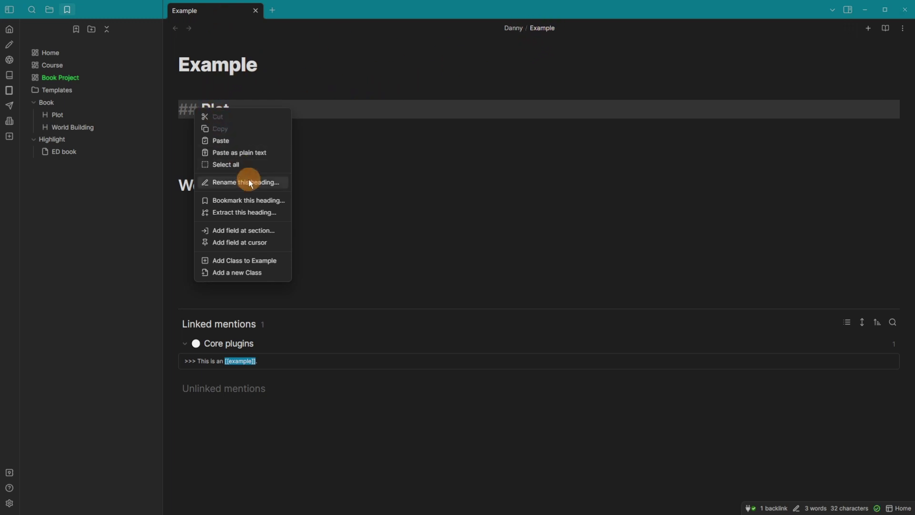
left_click(256, 200)
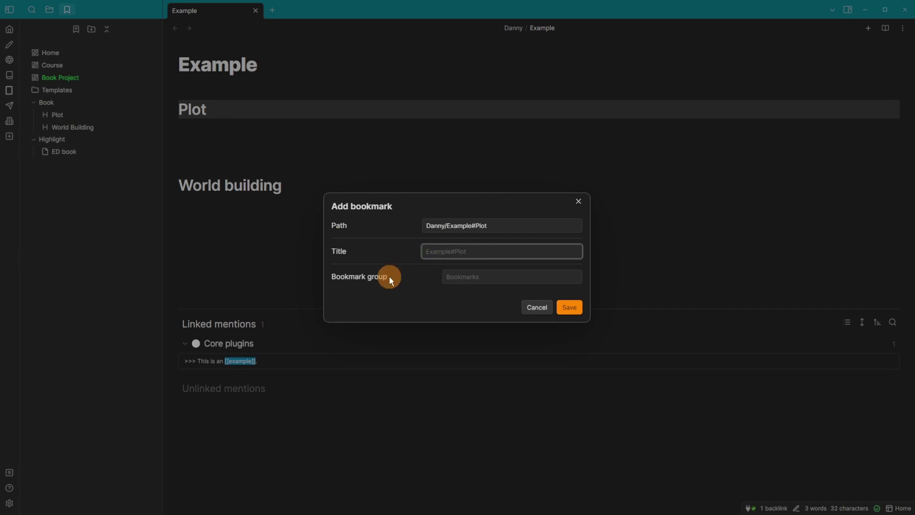
type("Plot")
key("Tab")
type("Book")
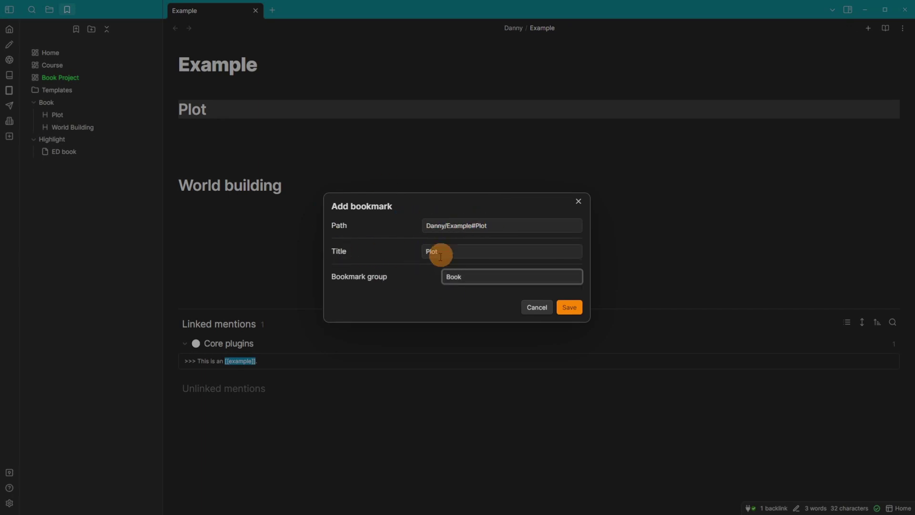
left_click(572, 310)
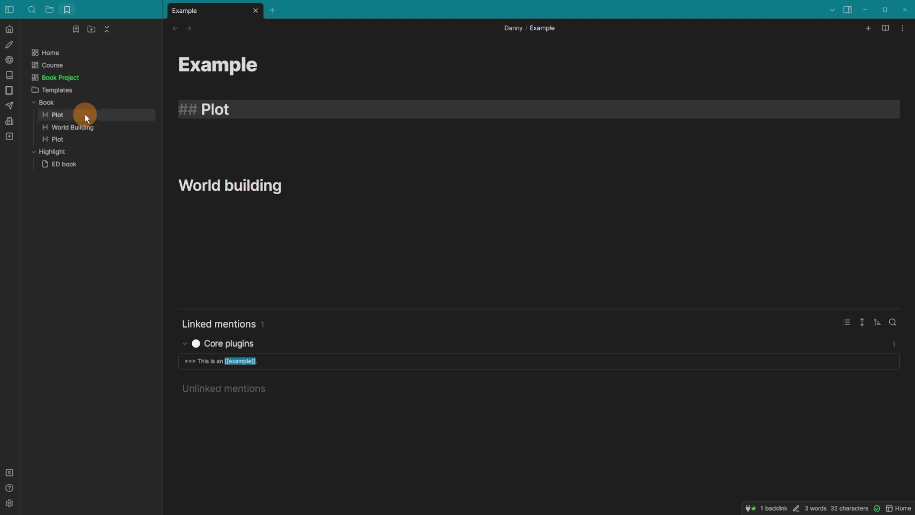
left_click(78, 139)
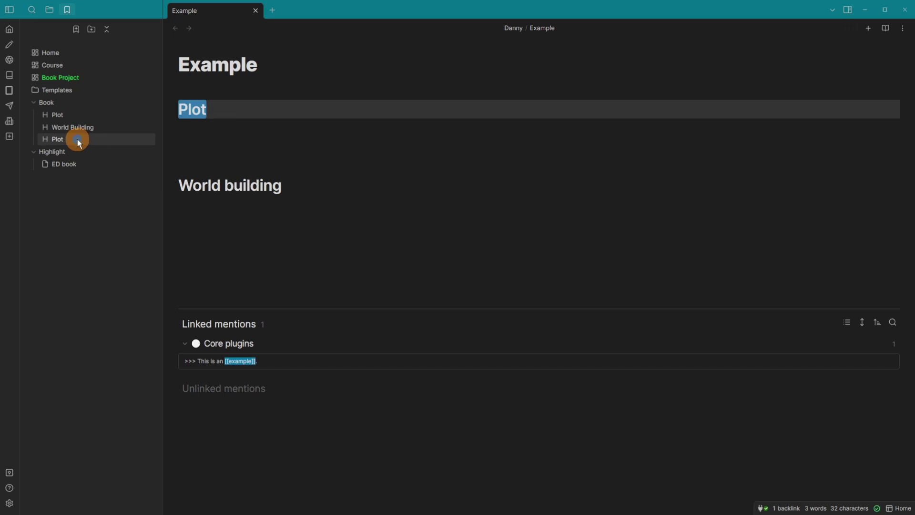
Move the second Plot bookmark into a new Book/Plot versions group, renamed Simple plot.
right_click(78, 140)
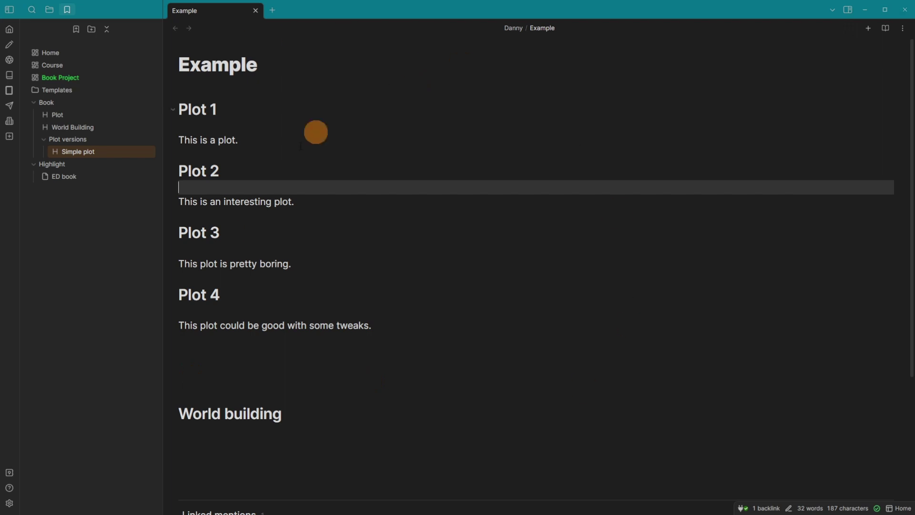
left_click(247, 114)
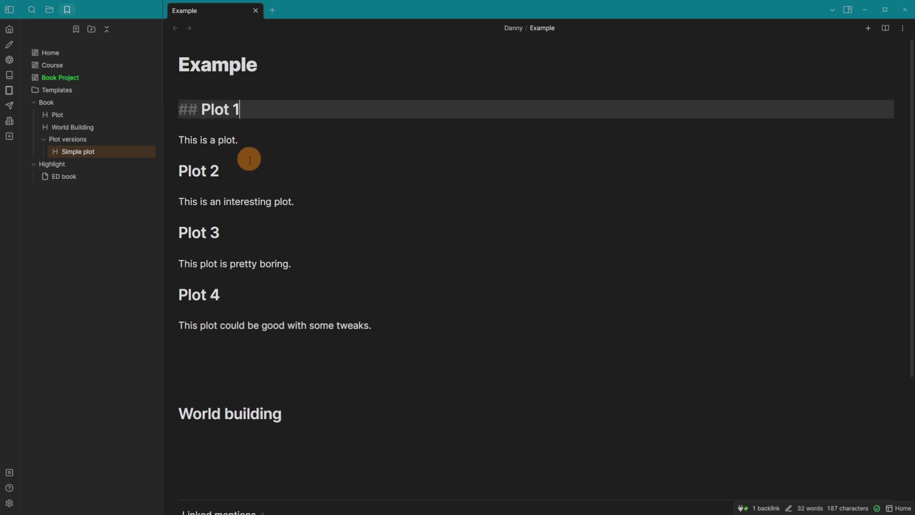
left_click(248, 171)
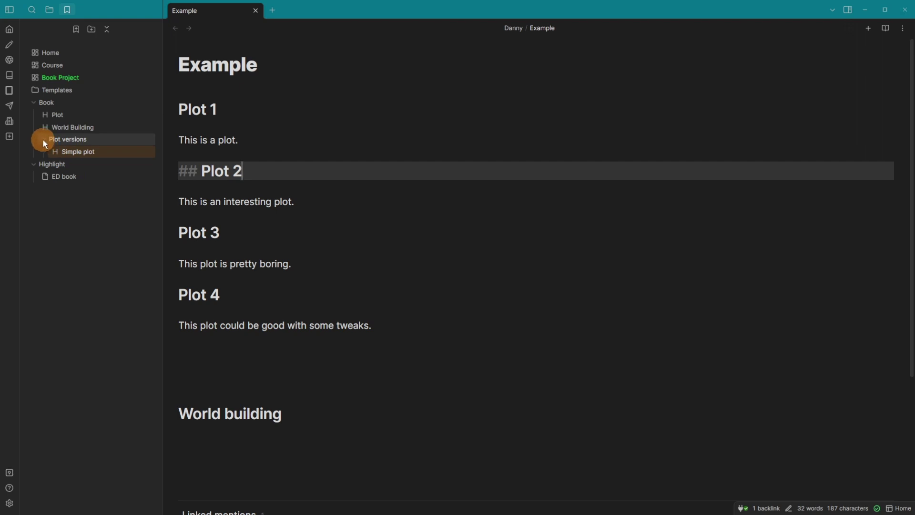
right_click(66, 140)
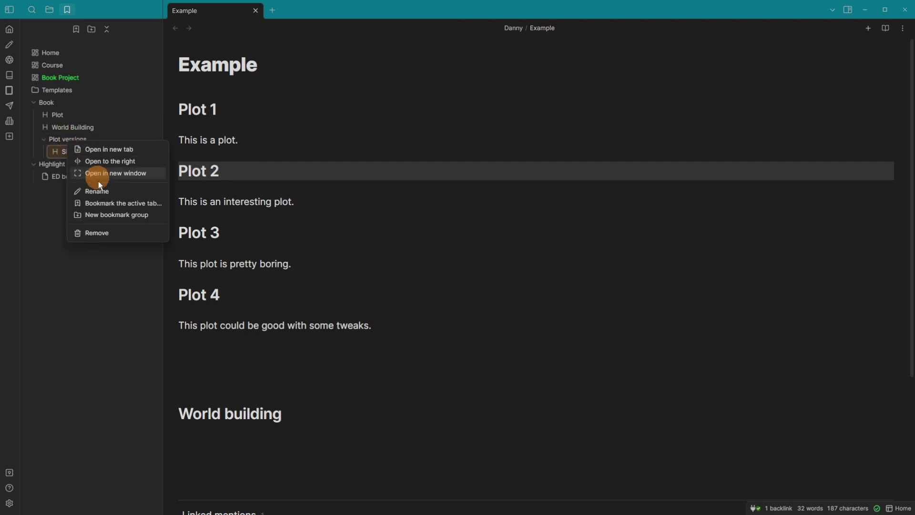
left_click(40, 195)
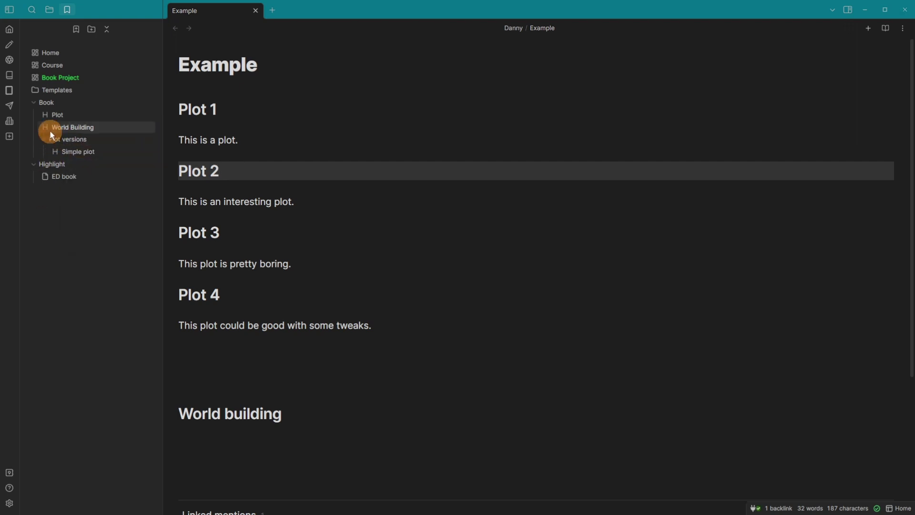
left_click(103, 152)
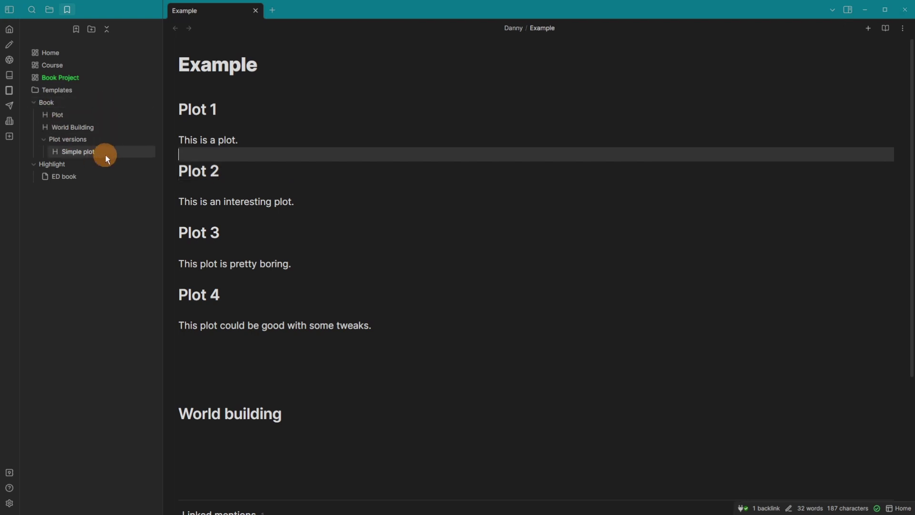
Bookmark the Plot 2 heading with title plot 2 in the Book/Plot versions group.
left_click(92, 152)
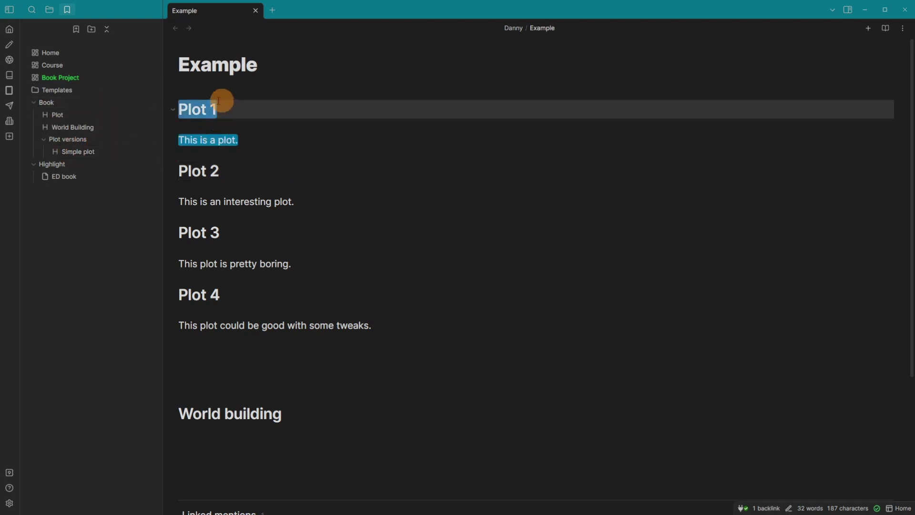
left_click(260, 123)
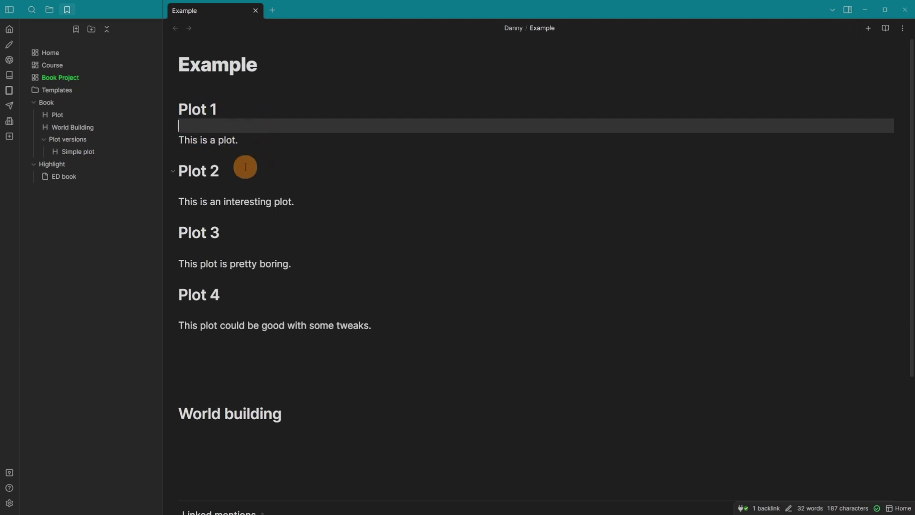
left_click(204, 168)
right_click(204, 171)
left_click(256, 245)
left_click(476, 253)
type("plot 2")
left_click(445, 269)
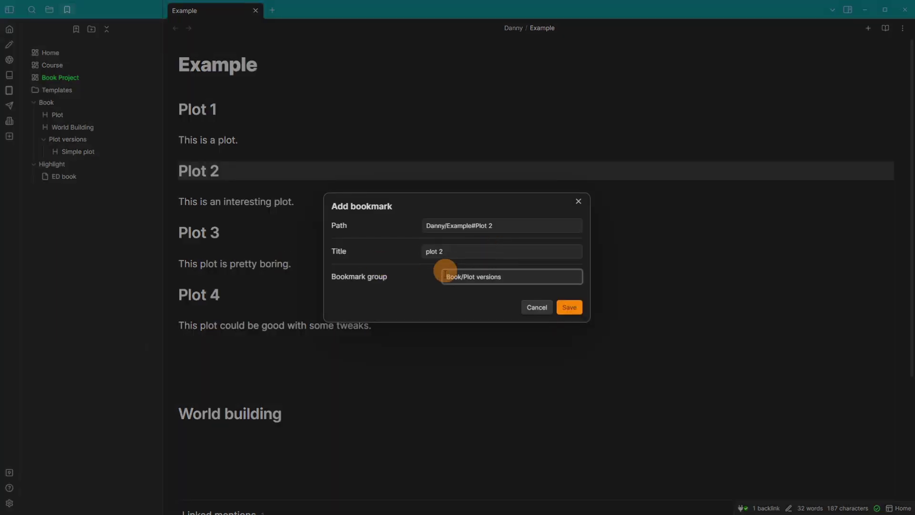
left_click(569, 308)
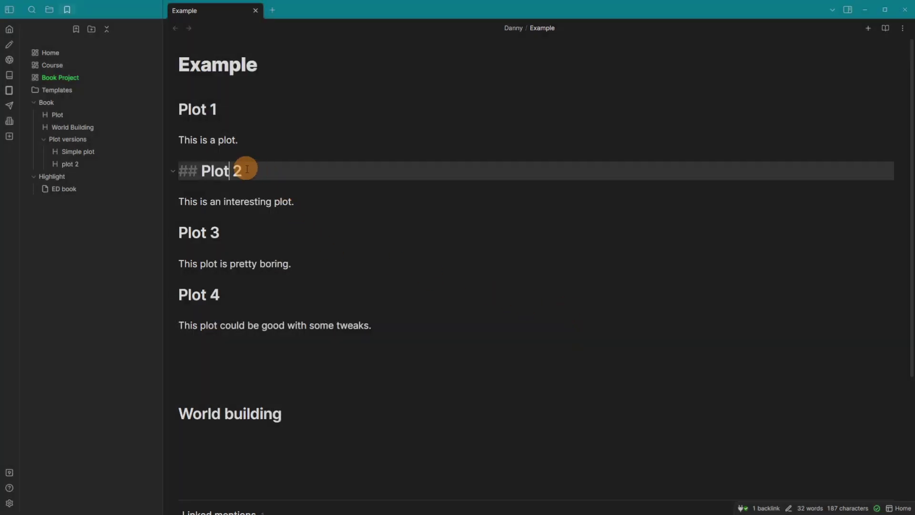
Delete and retype the 2 so the heading reads Plot 2 again, then jump to its bookmark.
left_click(239, 184)
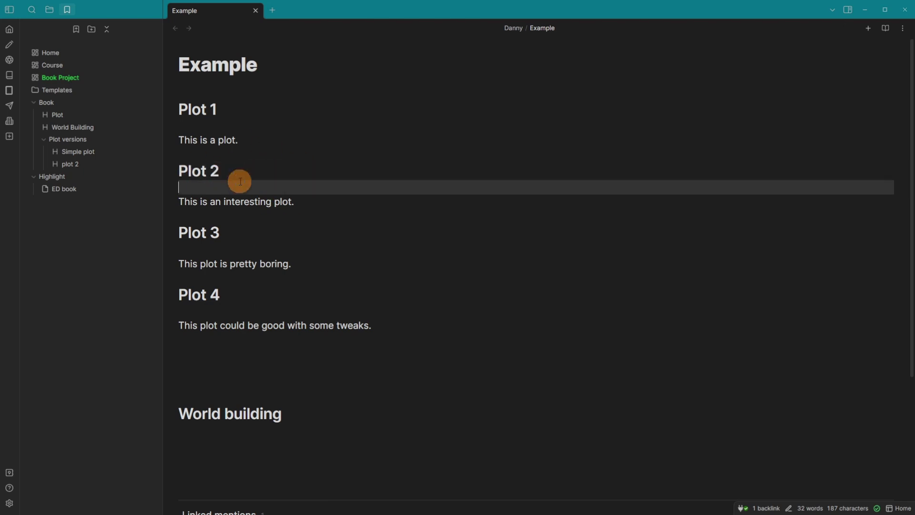
left_click(245, 179)
key("BackSpace")
key("BackSpace")
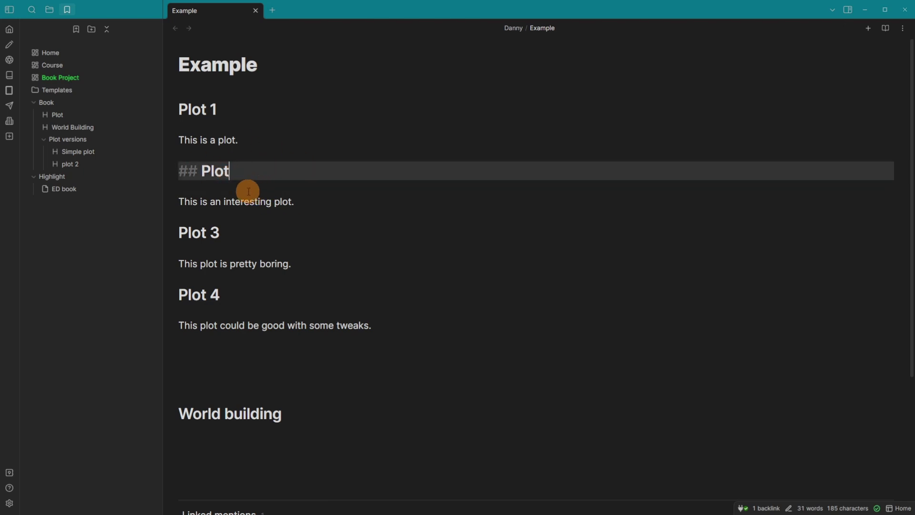
left_click(246, 190)
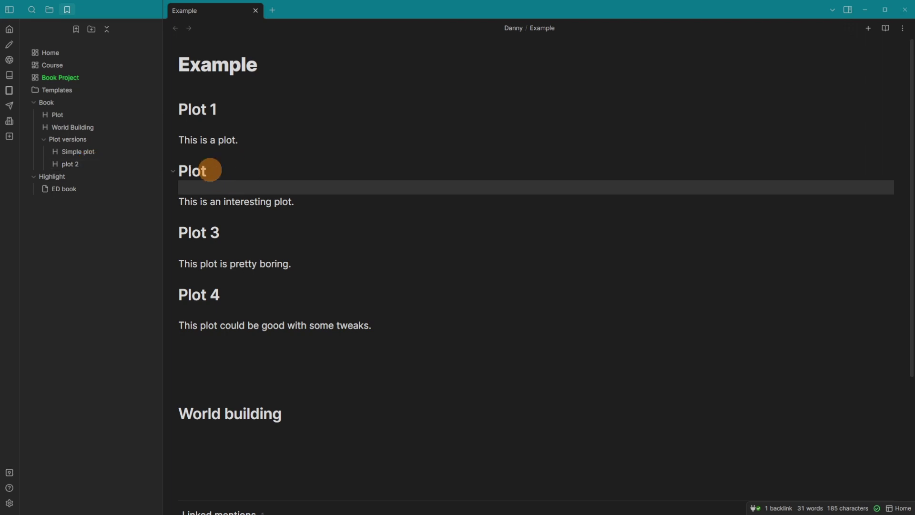
left_click(257, 173)
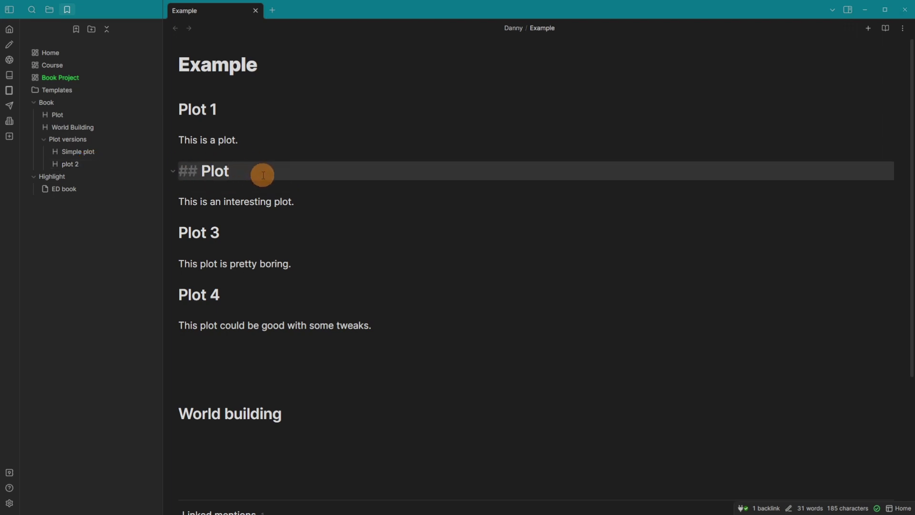
type("2")
left_click(245, 214)
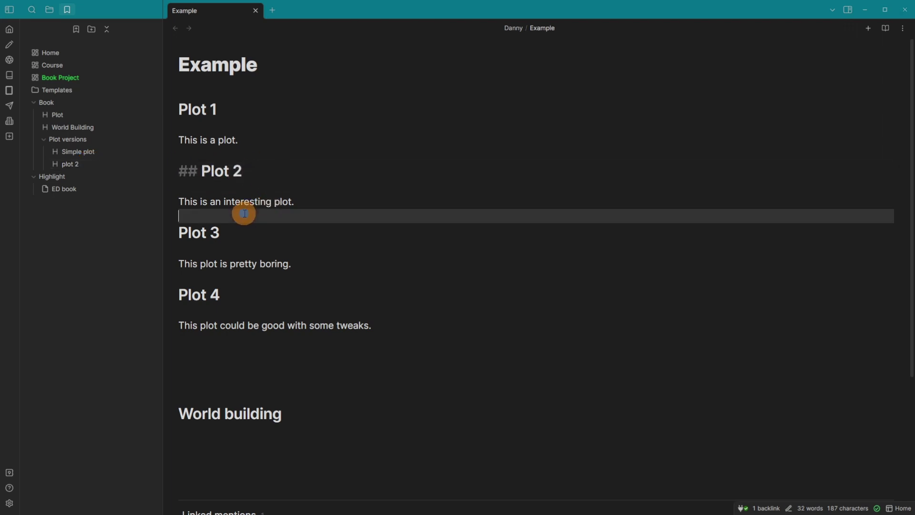
left_click(90, 164)
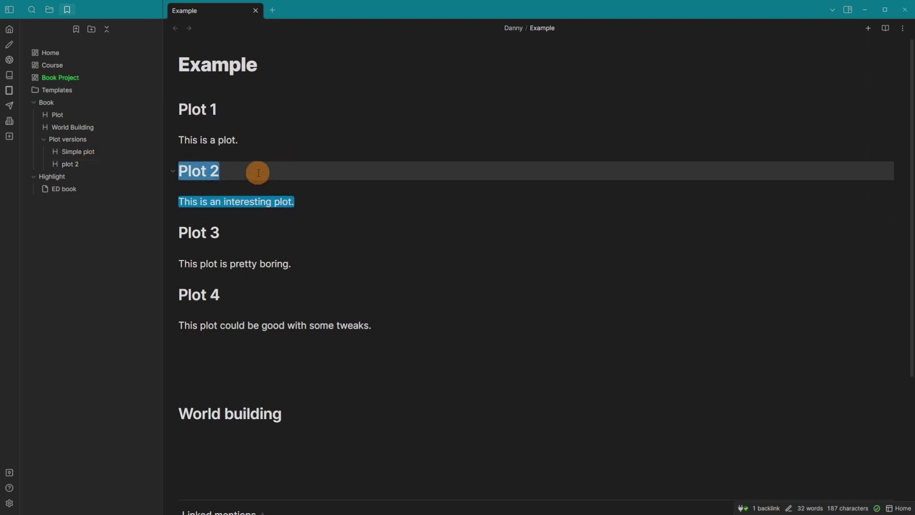
right_click(198, 171)
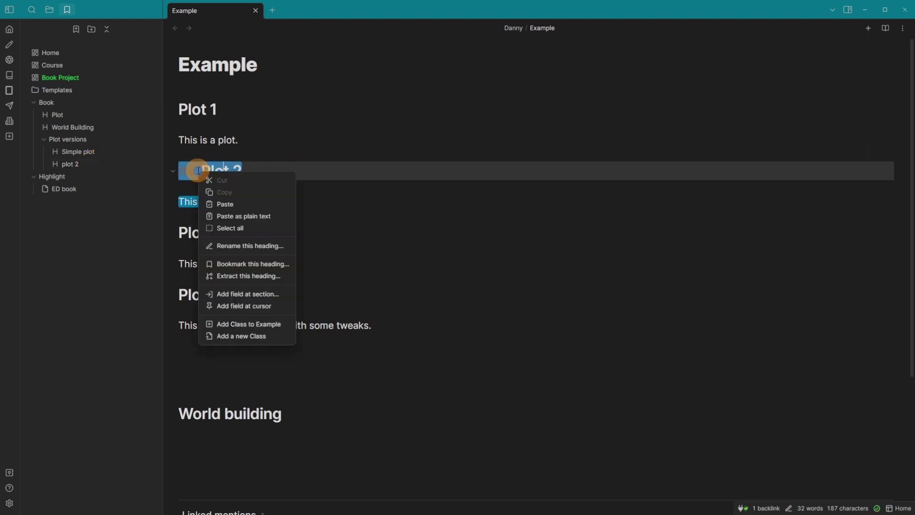
left_click(258, 246)
left_click(392, 251)
key("BackSpace")
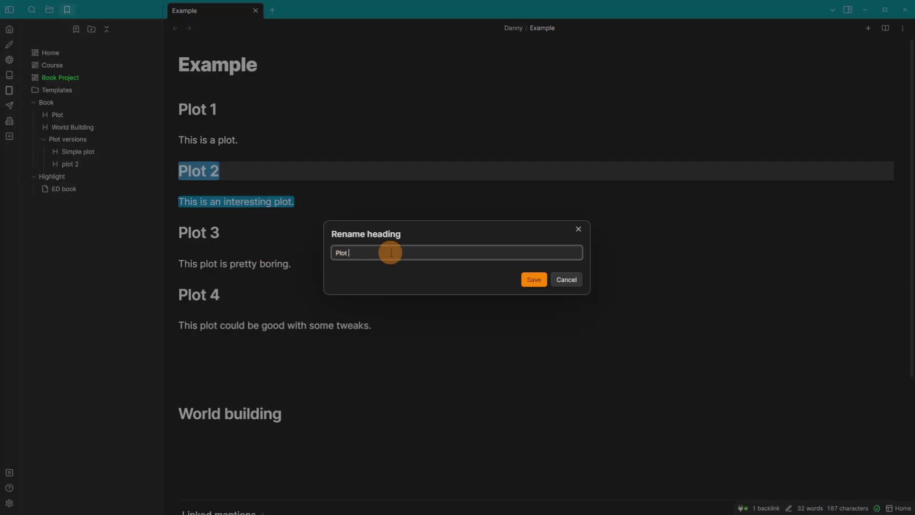
left_click(534, 279)
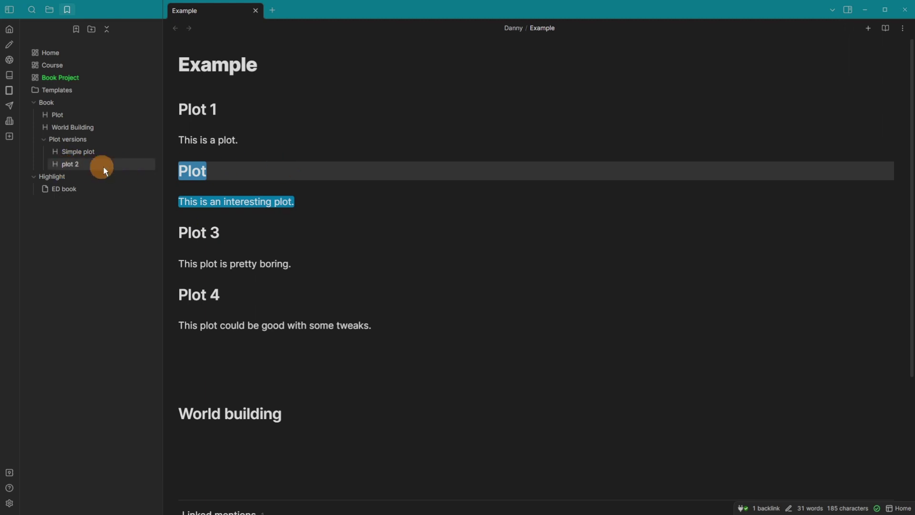
right_click(264, 173)
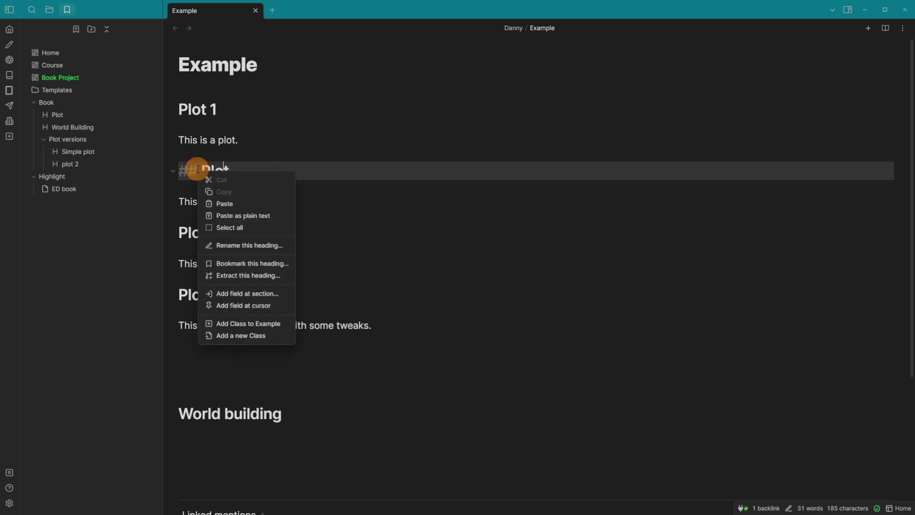
left_click(253, 245)
left_click(391, 251)
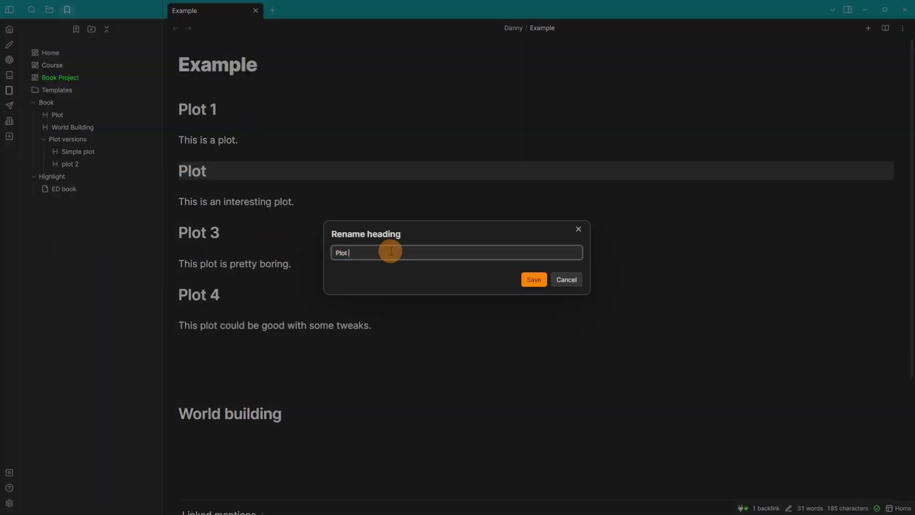
type("2")
key("Return")
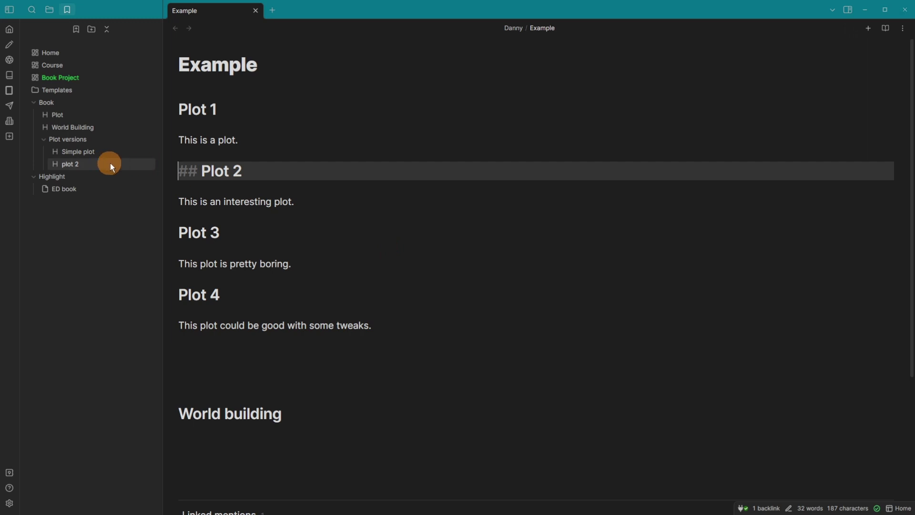
left_click(80, 168)
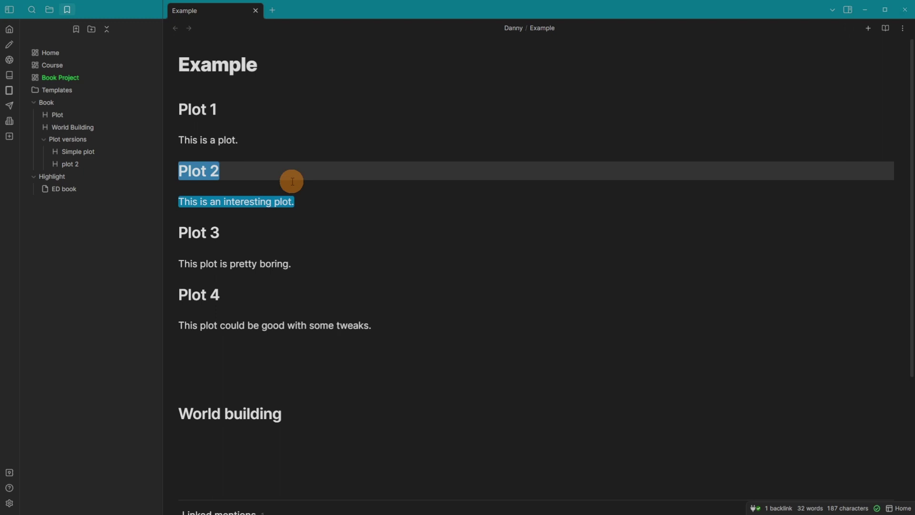
left_click_drag(292, 181, 80, 169)
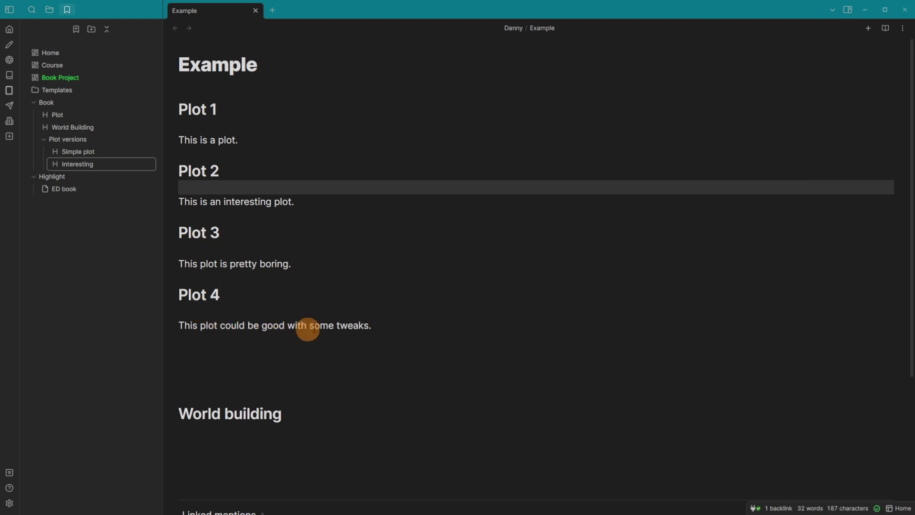
Bookmark the Plot 3 heading as Boring and the Plot 4 heading as Good.
right_click(204, 232)
left_click(239, 367)
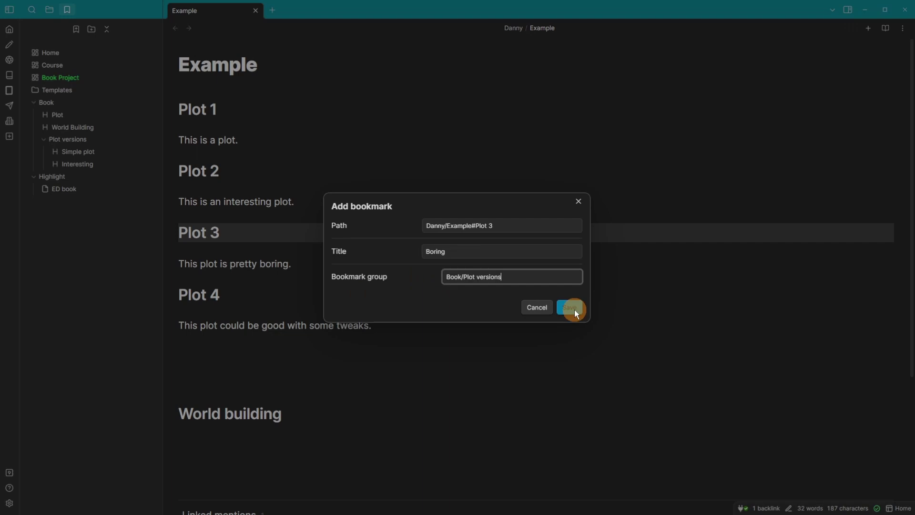
left_click(572, 308)
right_click(212, 293)
left_click(266, 381)
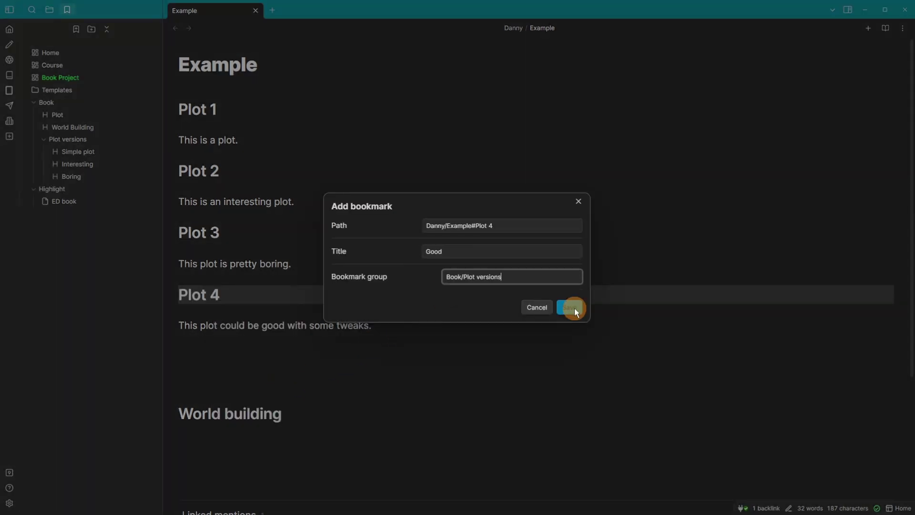
left_click(572, 308)
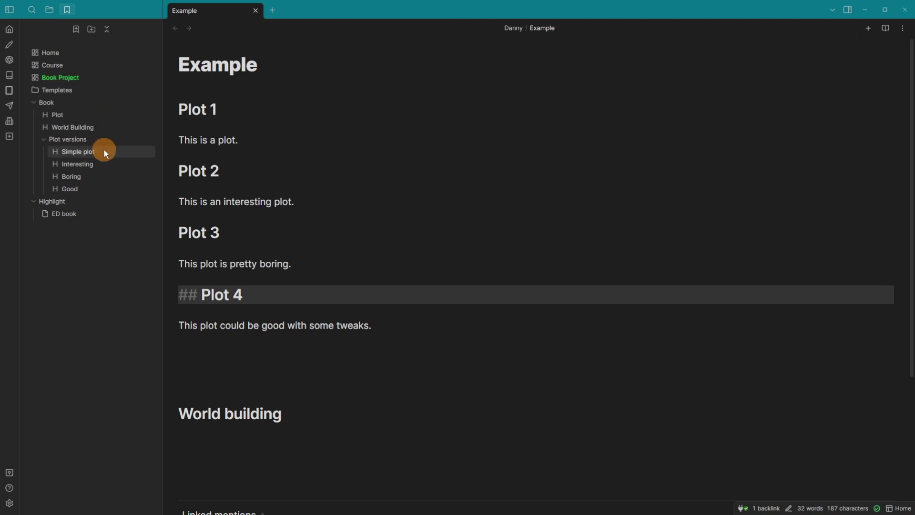
mouse_move(76, 152)
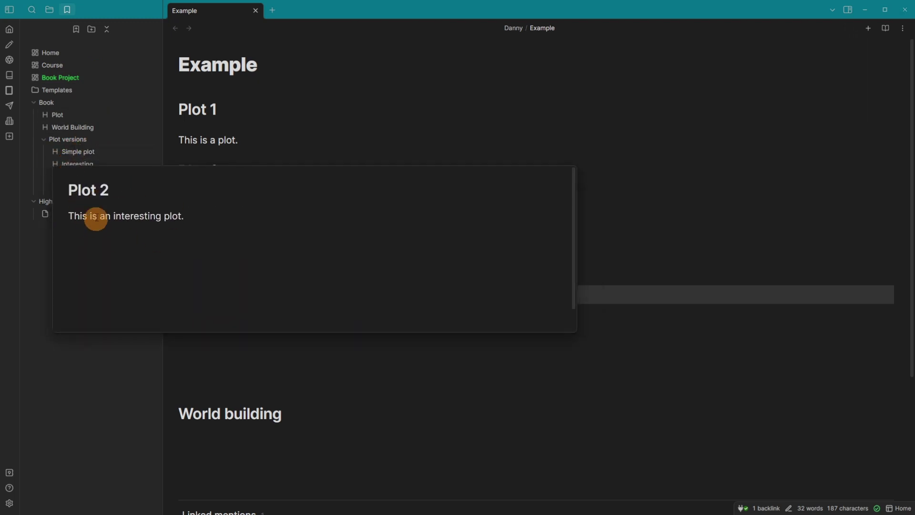
mouse_move(39, 179)
mouse_move(76, 176)
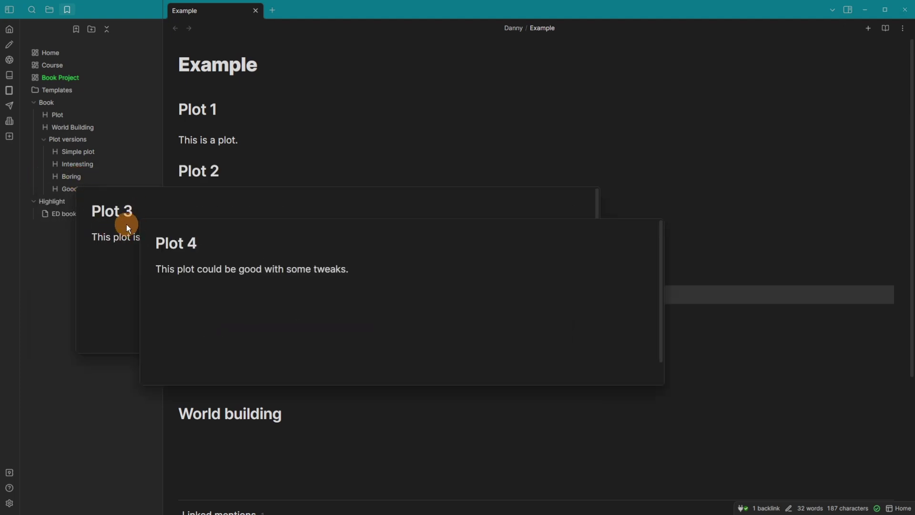
left_click_drag(127, 224, 77, 118)
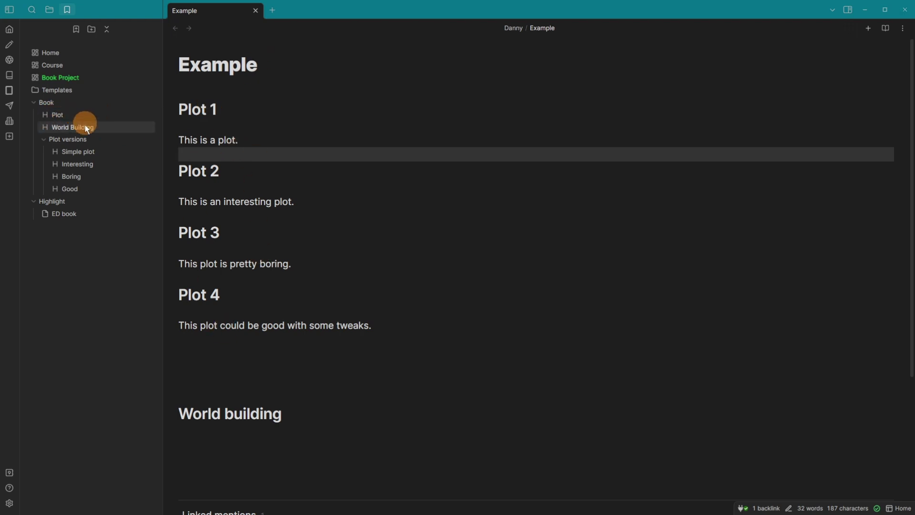
Remove the Plot versions group, then check the Templates folder bookmark and return to bookmarks.
right_click(85, 139)
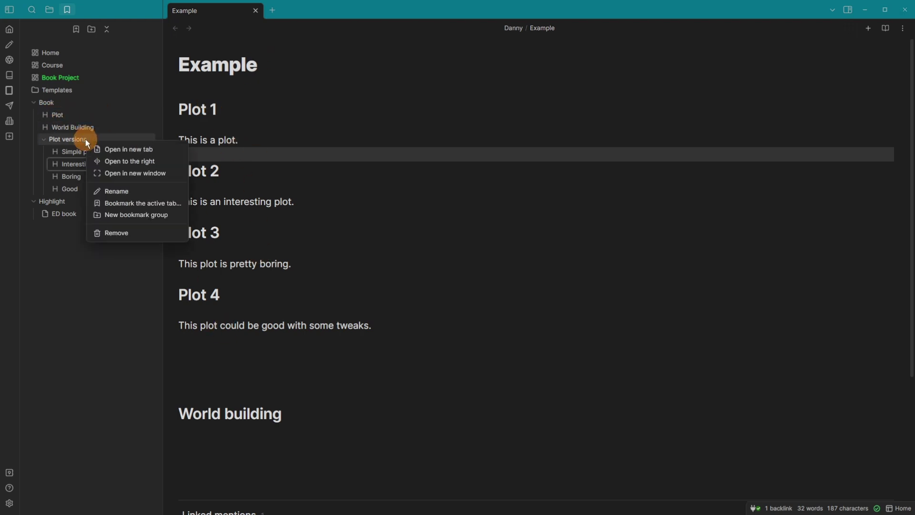
left_click(135, 233)
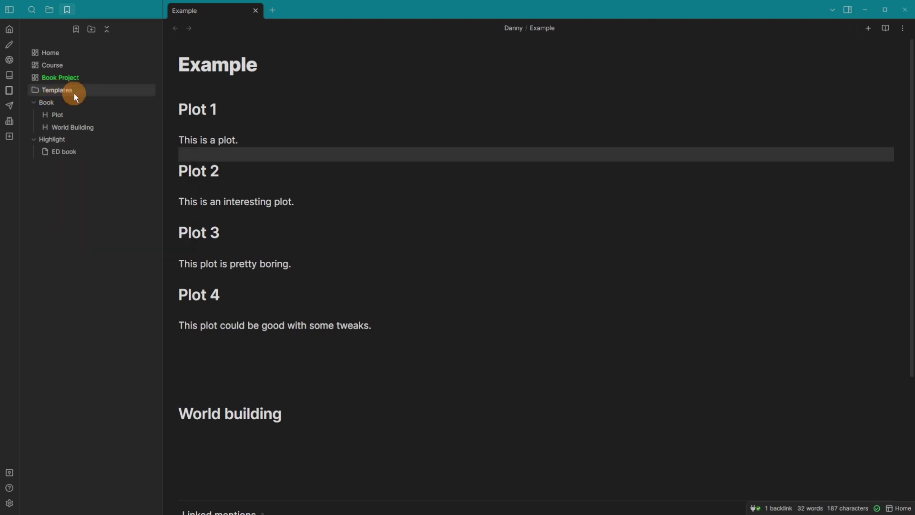
left_click(60, 91)
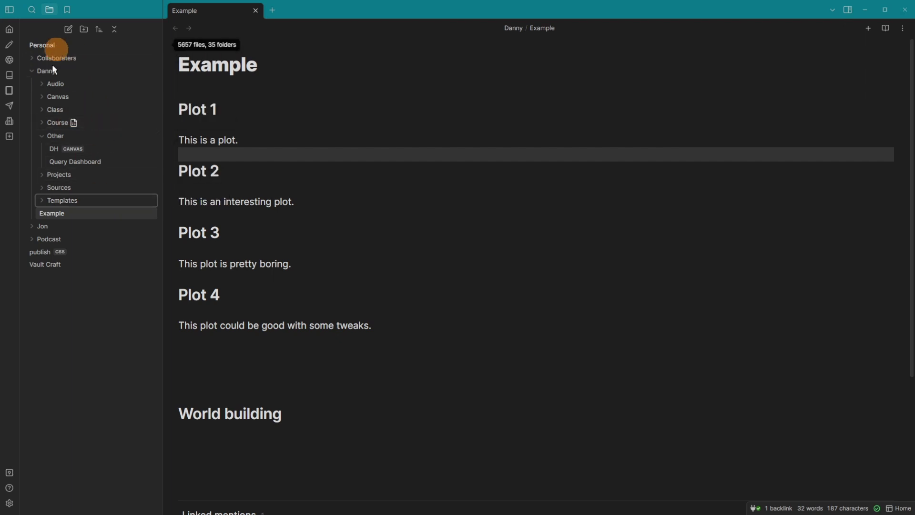
left_click(47, 201)
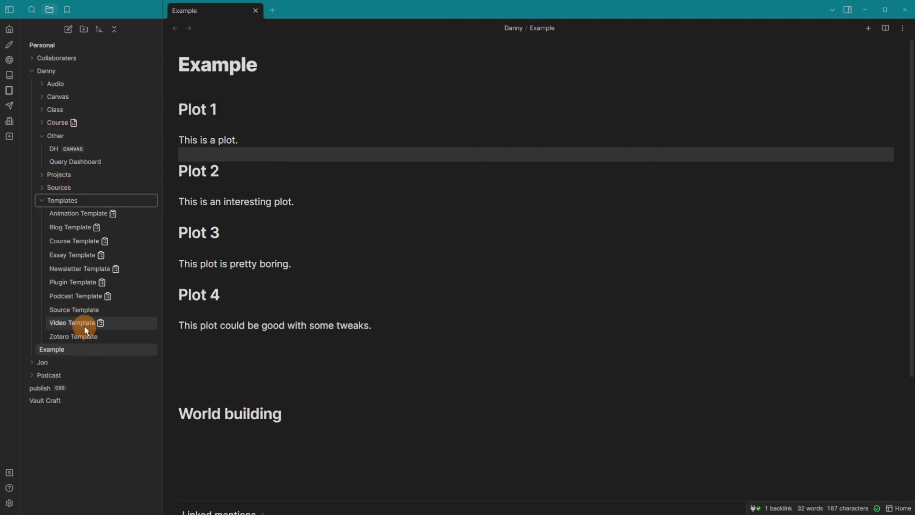
left_click(46, 200)
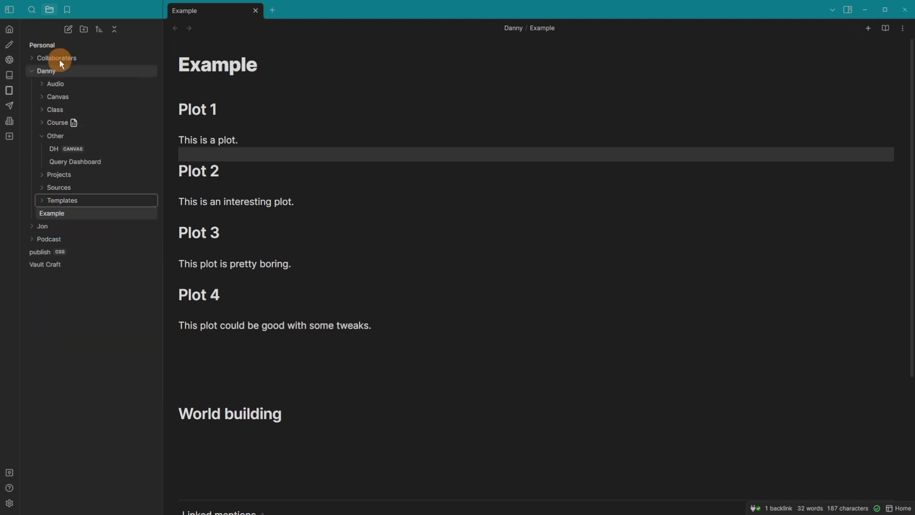
left_click(67, 10)
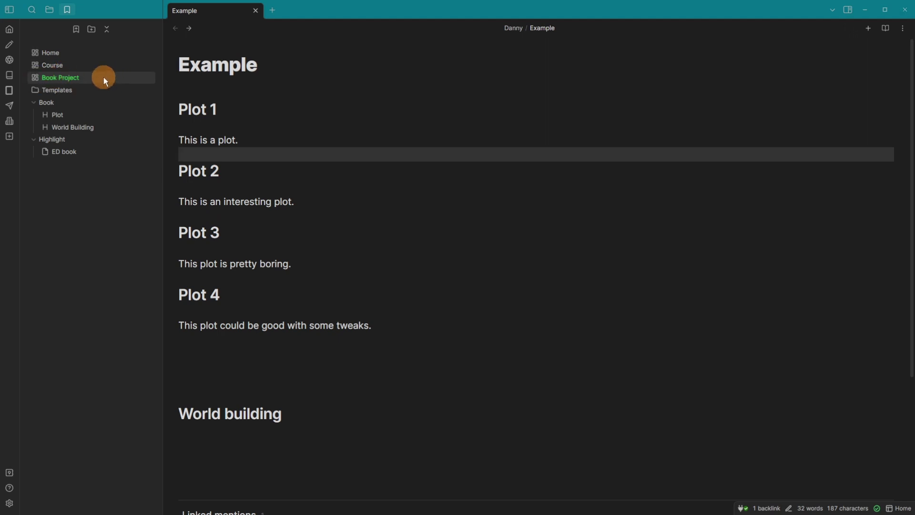
Switch between the Course management and DH canvases, ending on DH with the sidebar hidden.
left_click(63, 66)
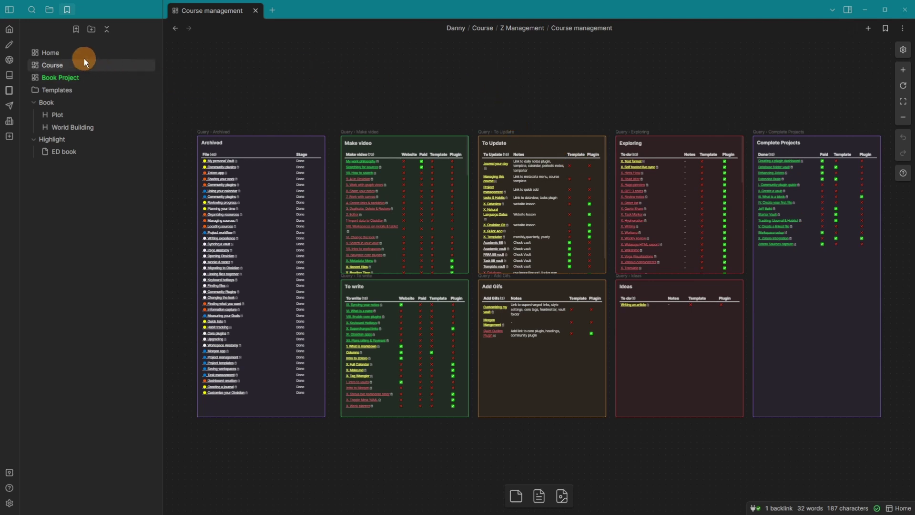
left_click(72, 55)
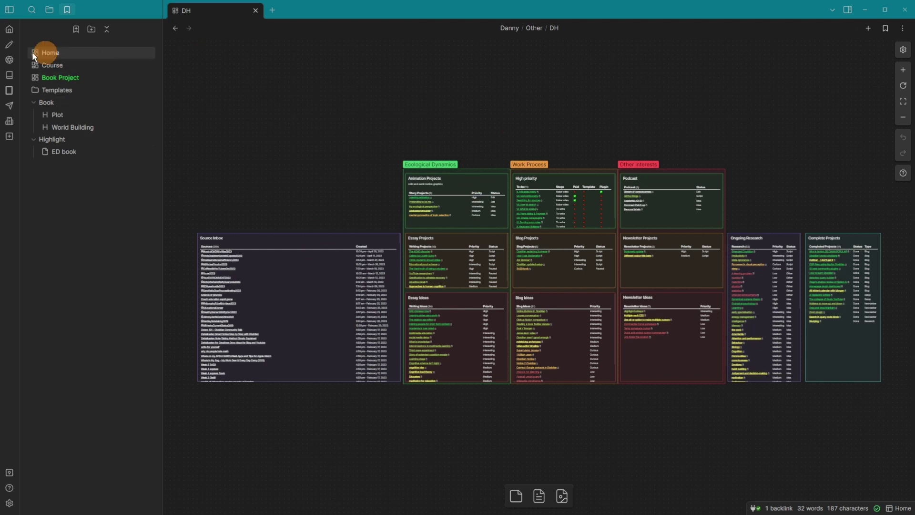
left_click(73, 62)
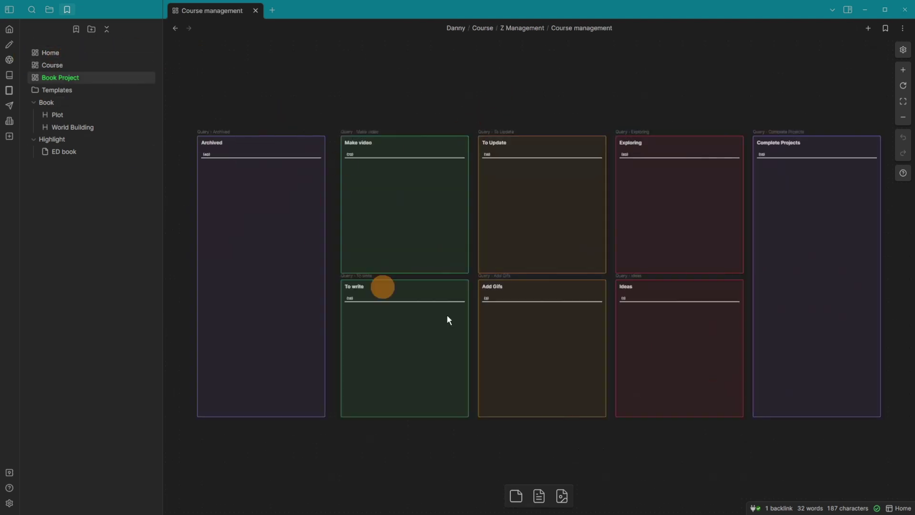
left_click(57, 53)
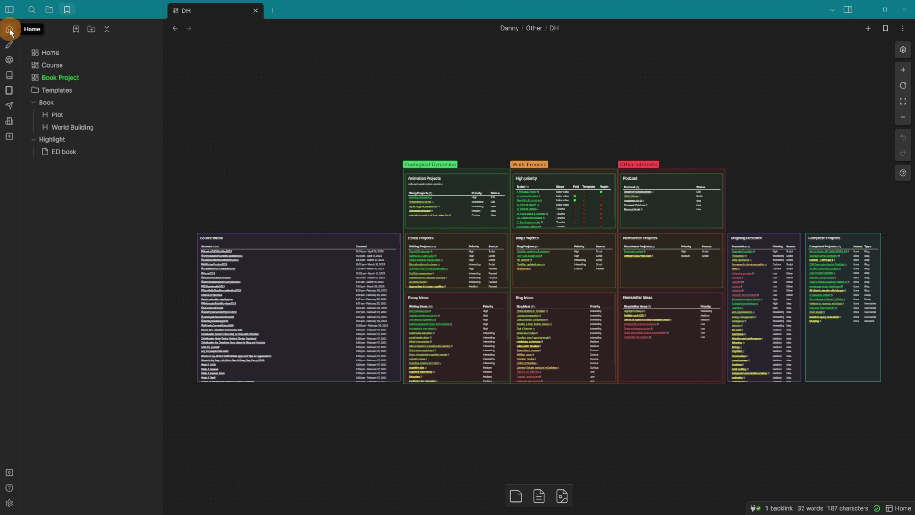
left_click(9, 10)
scroll(253, 49, "up", 5)
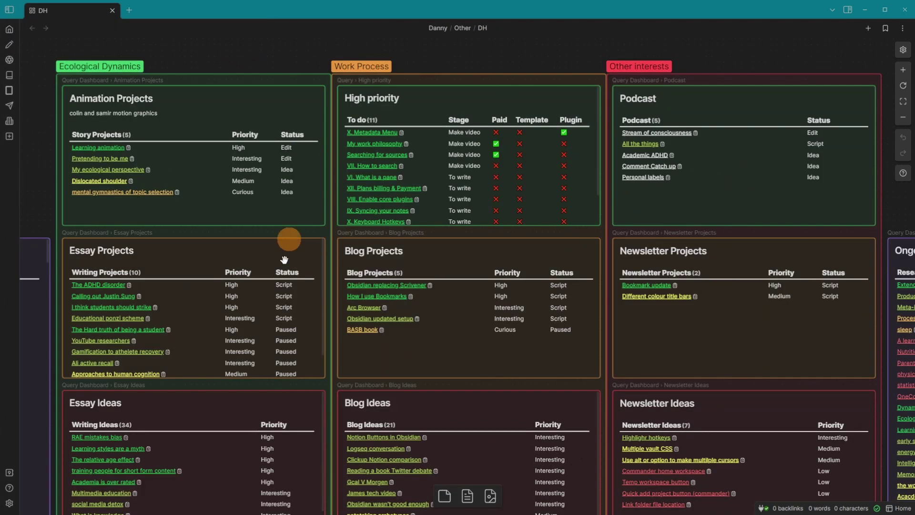
Restore the bookmarks sidebar and reopen the Course management, then DH dashboard canvases.
scroll(431, 237, "down", 3)
scroll(431, 238, "up", 4)
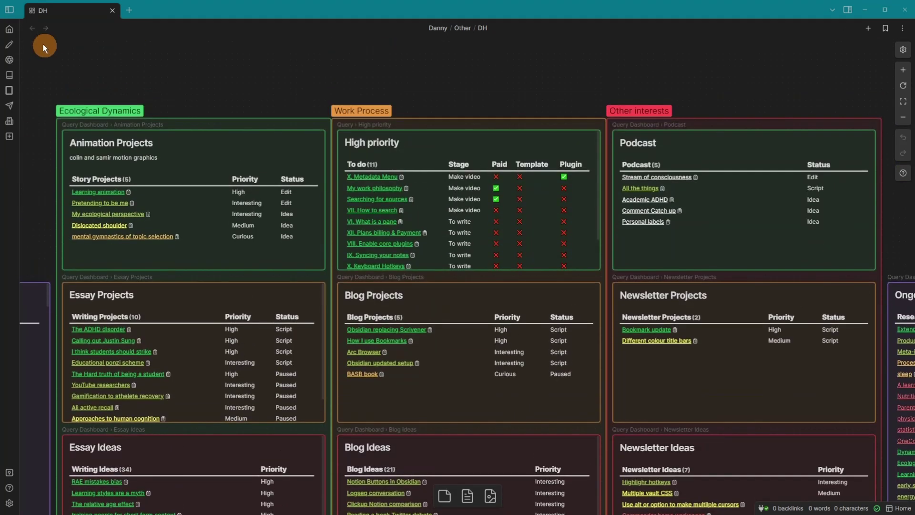
left_click(9, 9)
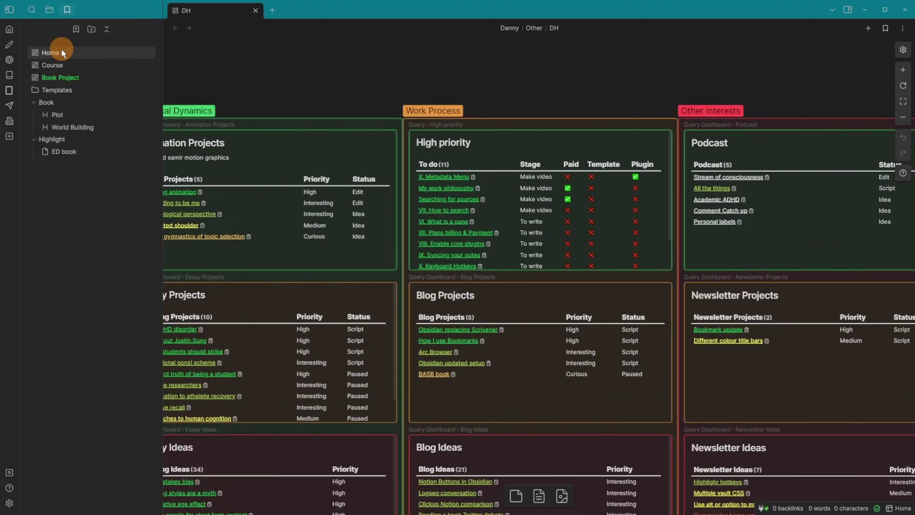
left_click(65, 64)
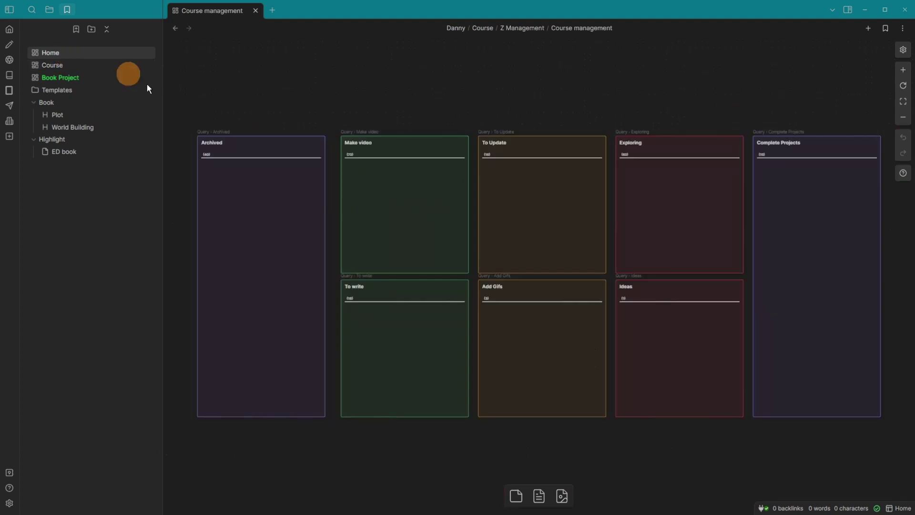
left_click(64, 53)
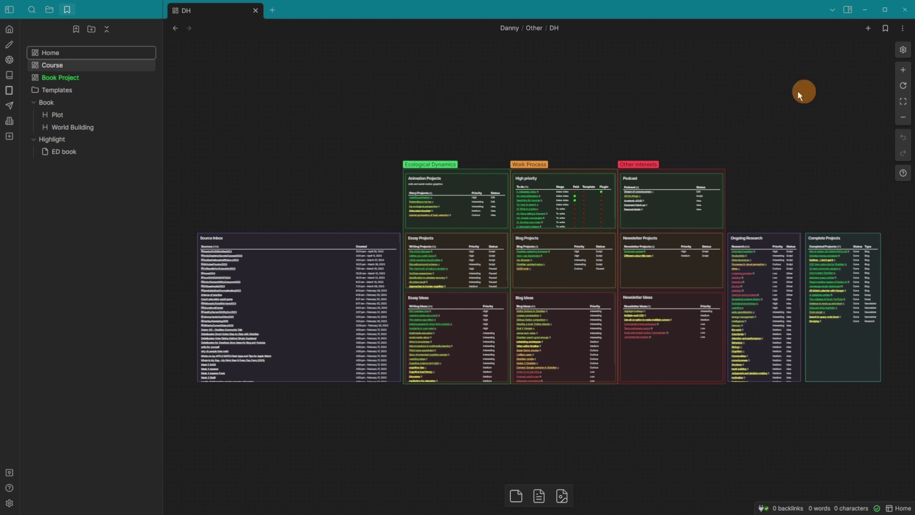
Marquee-select the three board groups on the DH canvas, clear the selection, and close the tab.
left_click_drag(438, 115, 684, 395)
left_click(564, 152)
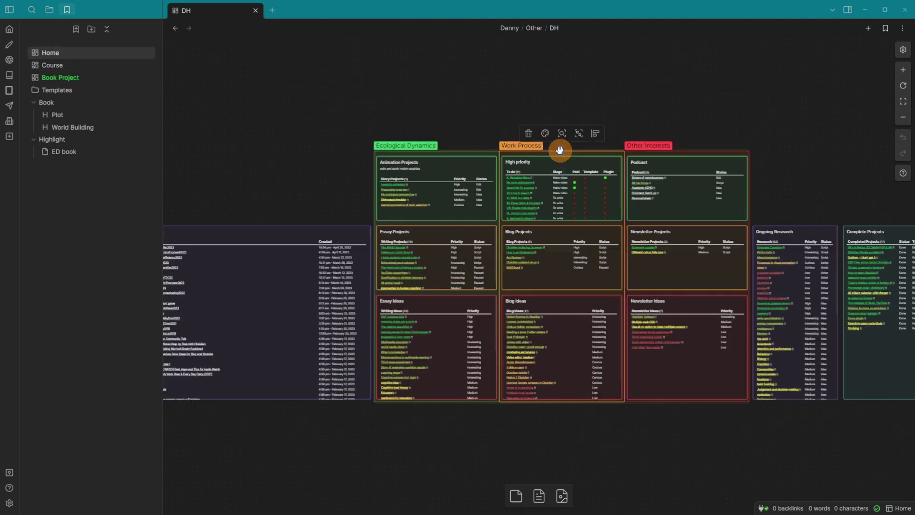
left_click(414, 38)
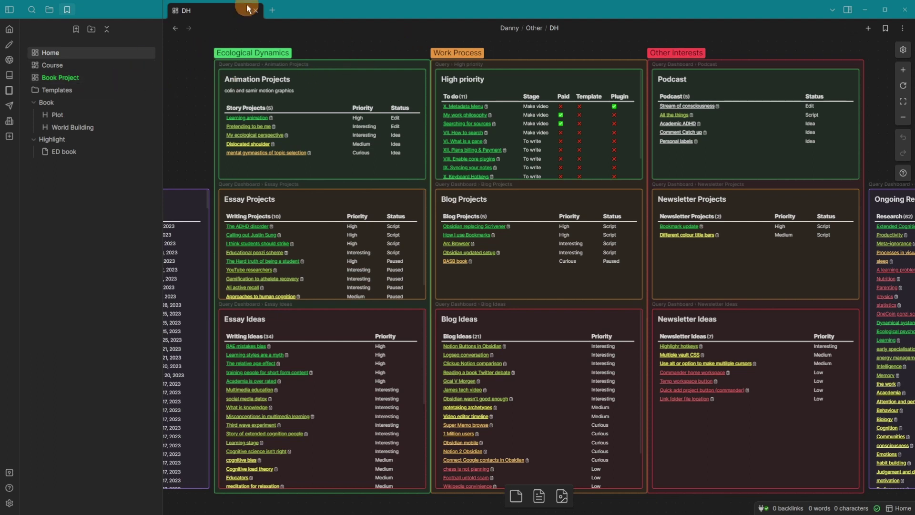
left_click(271, 12)
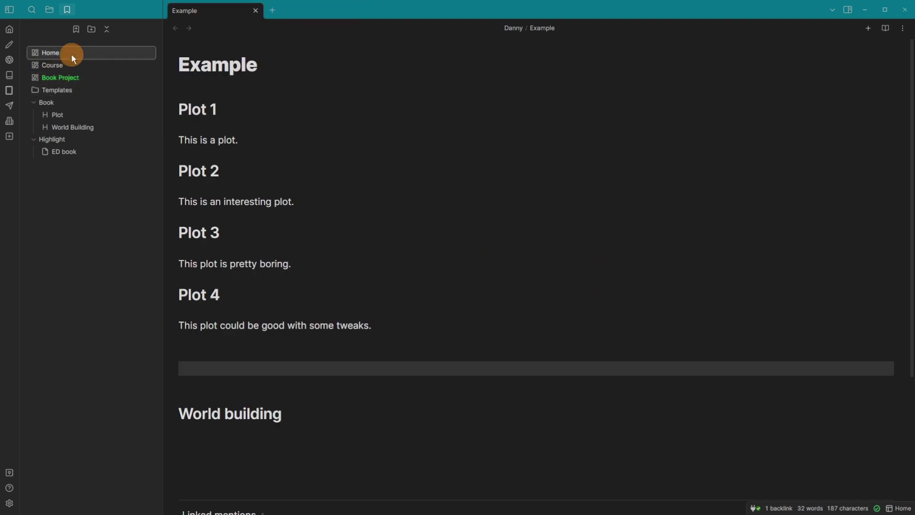
left_click(31, 10)
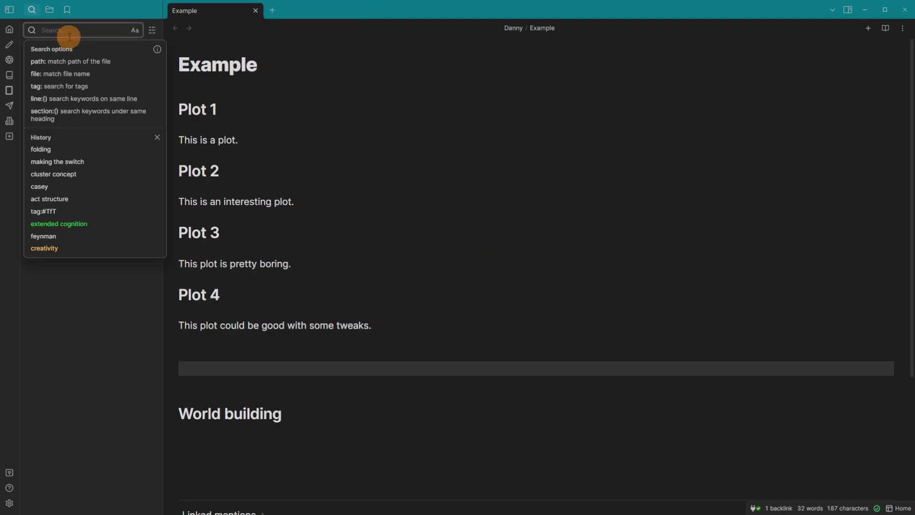
left_click(90, 306)
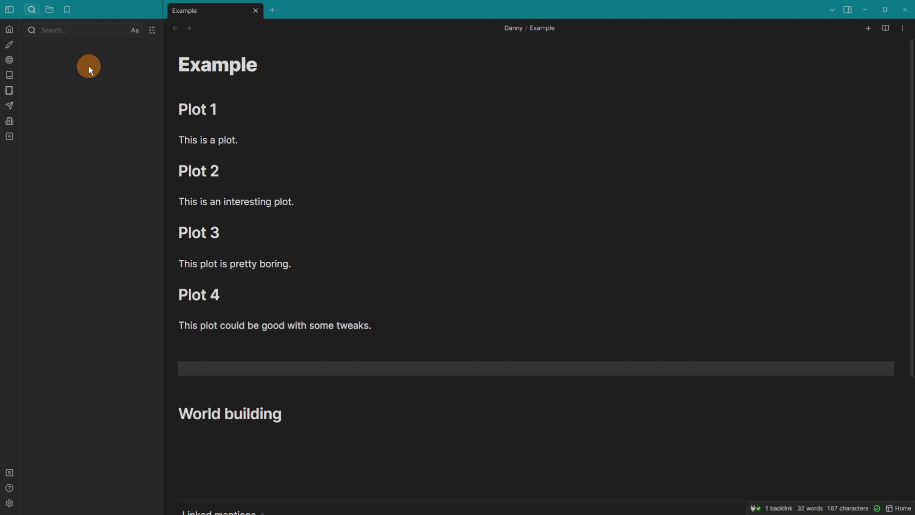
key("ctrl+shift+b")
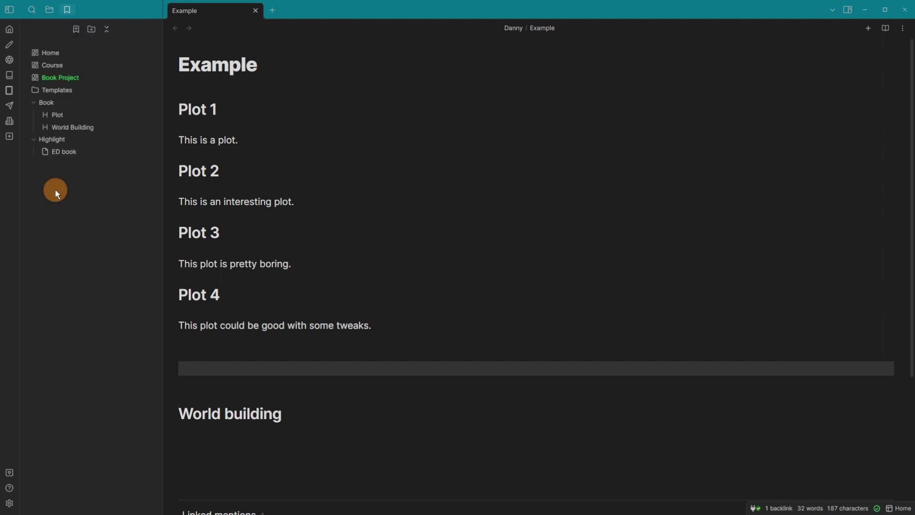